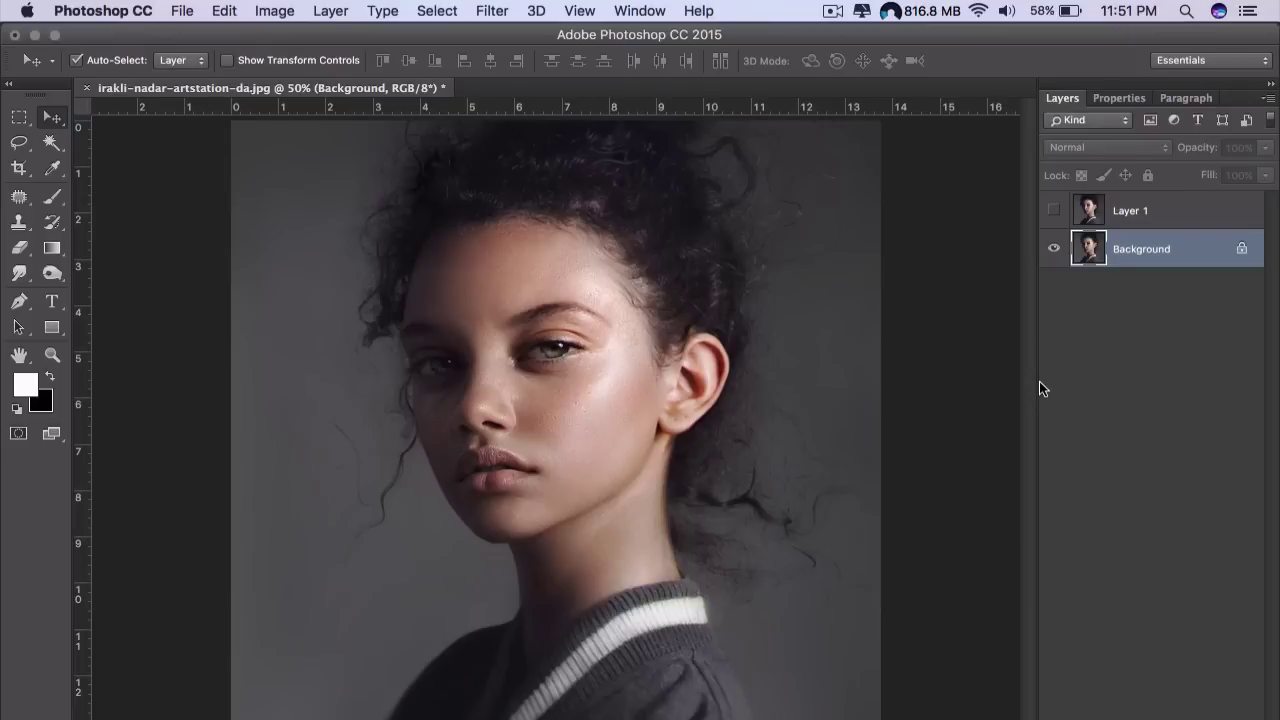
# - Duplicate the Background layer into a 'Background copy' layer and select the Smudge tool
pyautogui.click(1082, 217)
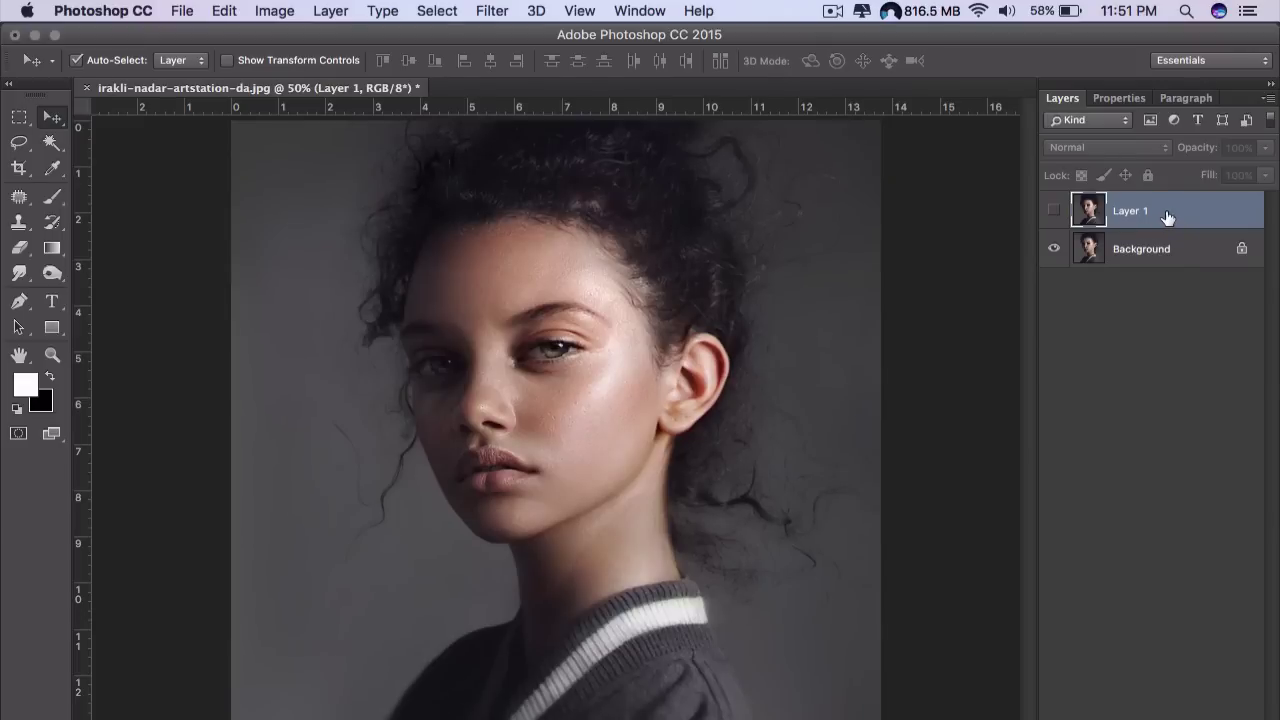
pyautogui.click(1084, 251)
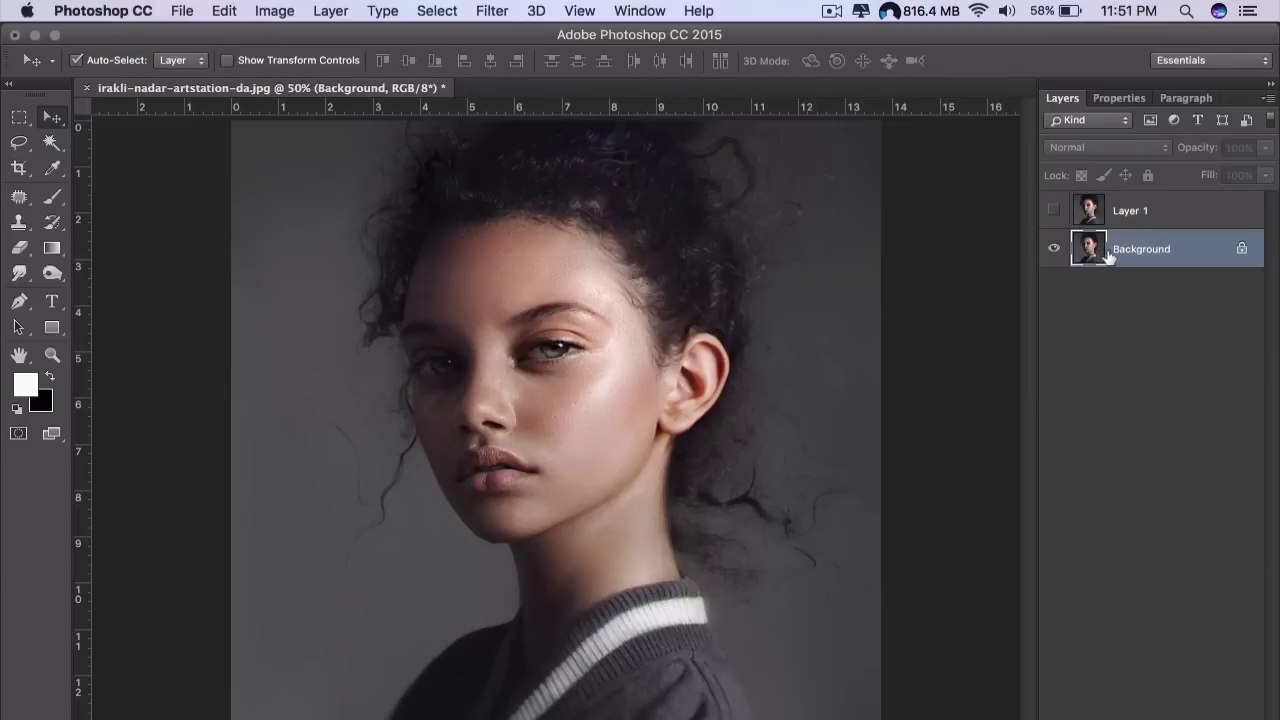
pyautogui.click(338, 11)
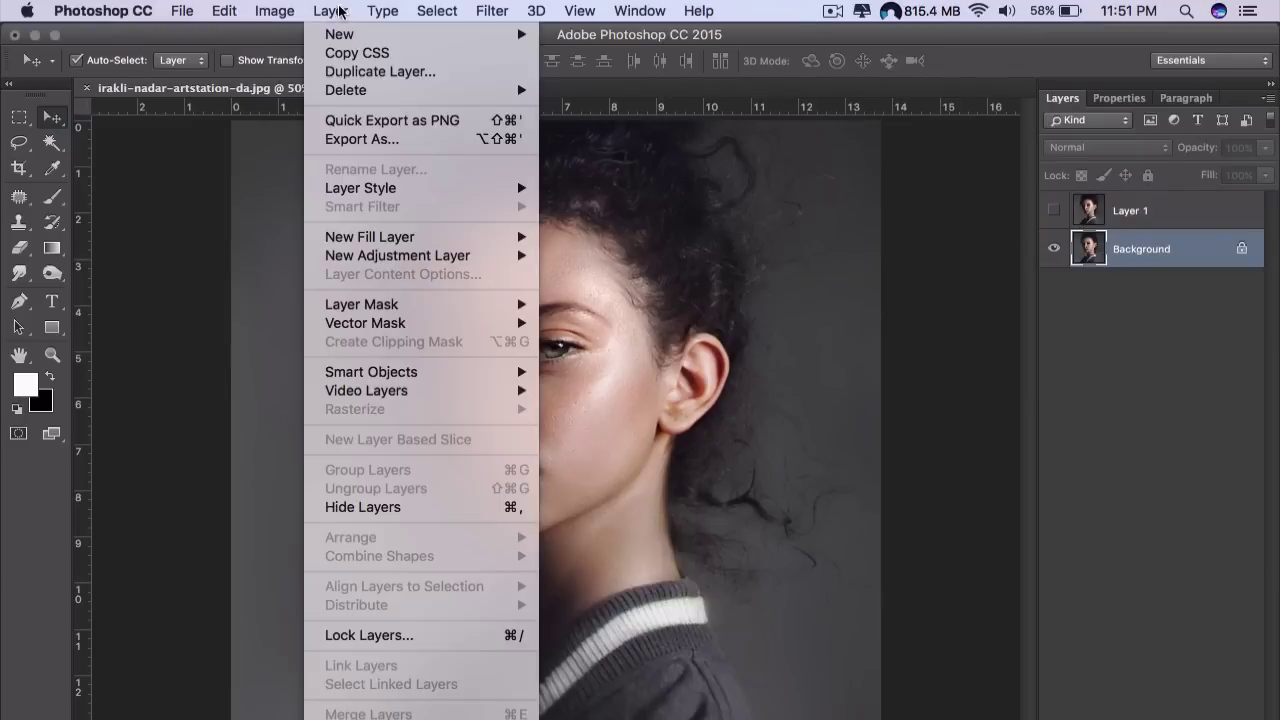
pyautogui.moveTo(345, 32)
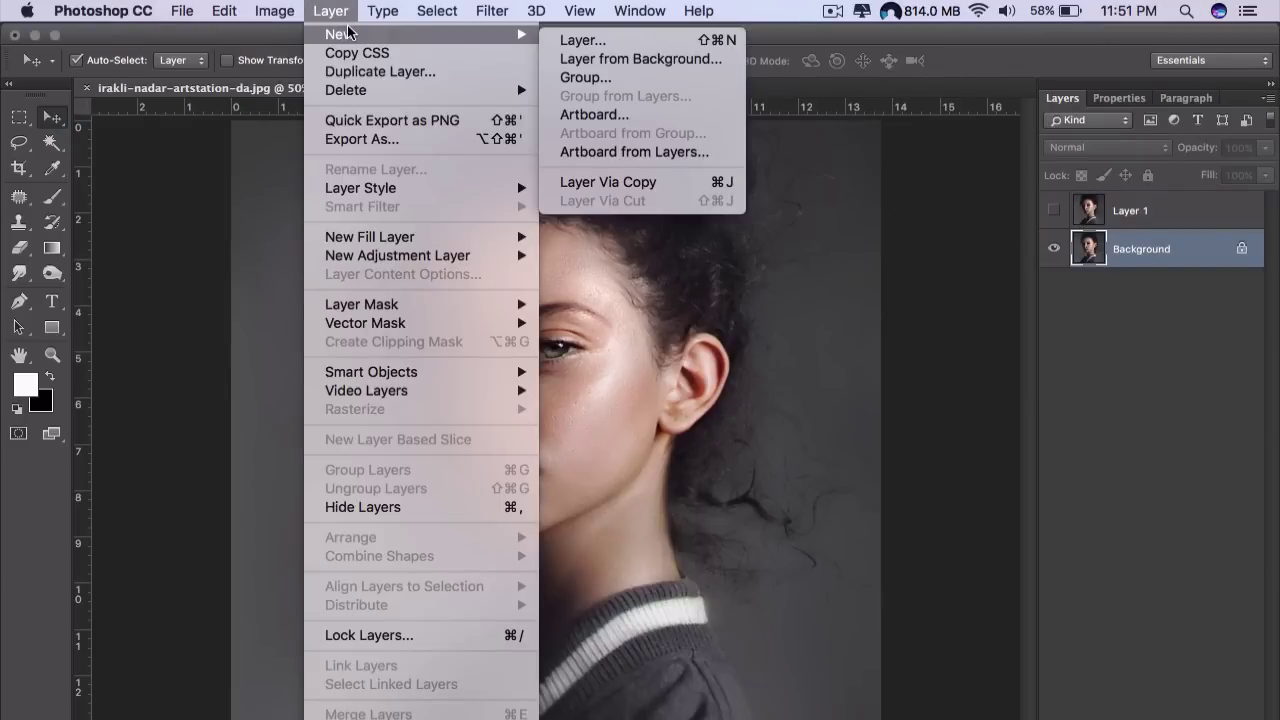
pyautogui.click(615, 181)
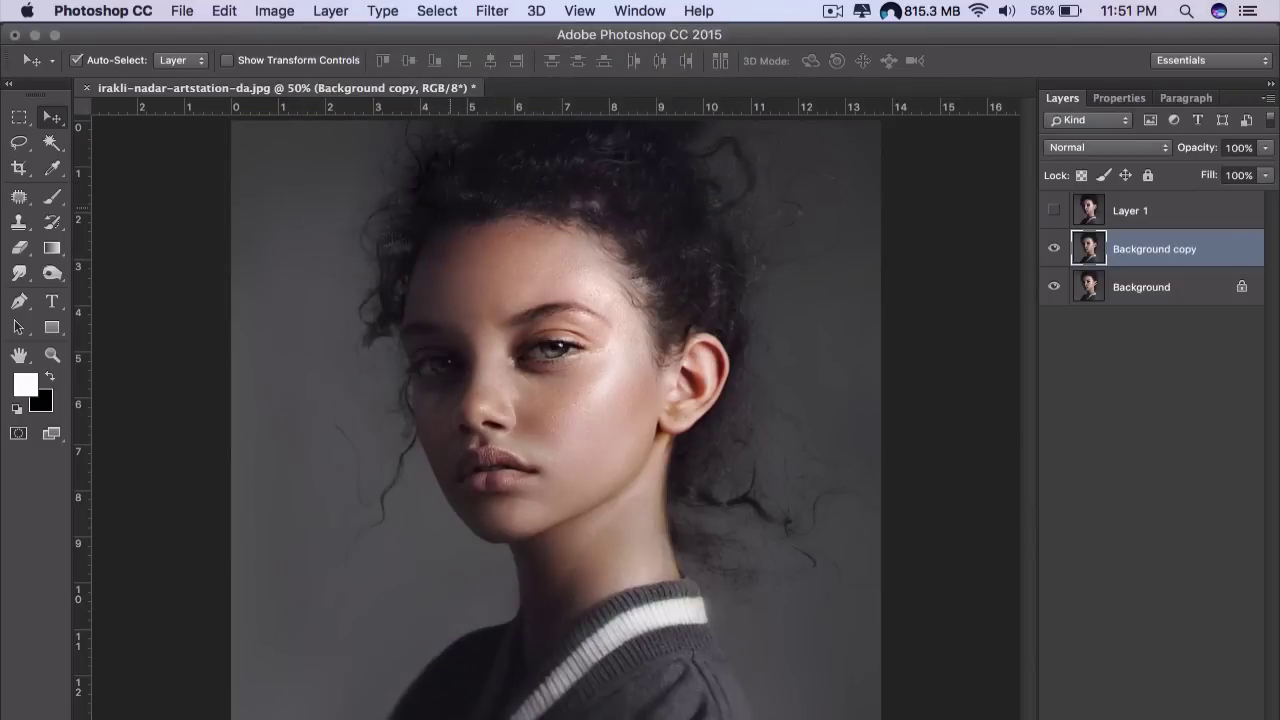
pyautogui.click(20, 278)
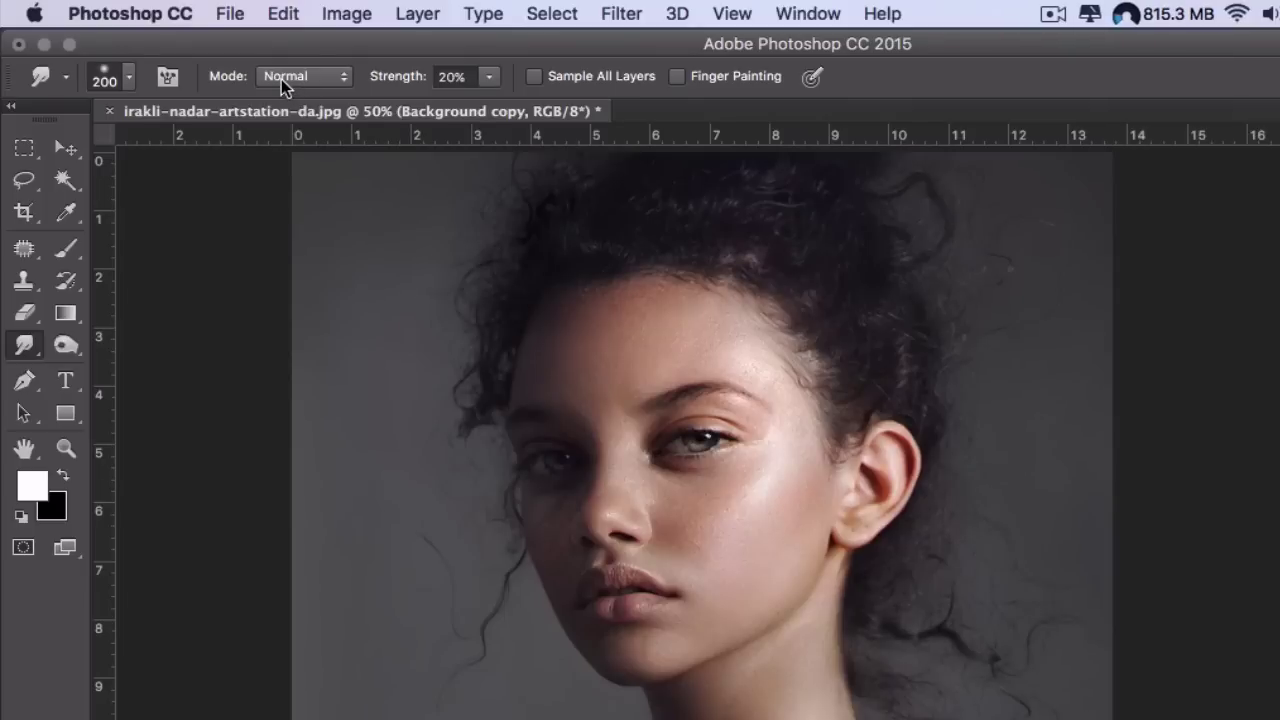
# - Zoom in on the forehead and smudge away the dark hair strands with a 90 px Smudge brush
pyautogui.press('z')
pyautogui.click(643, 394)
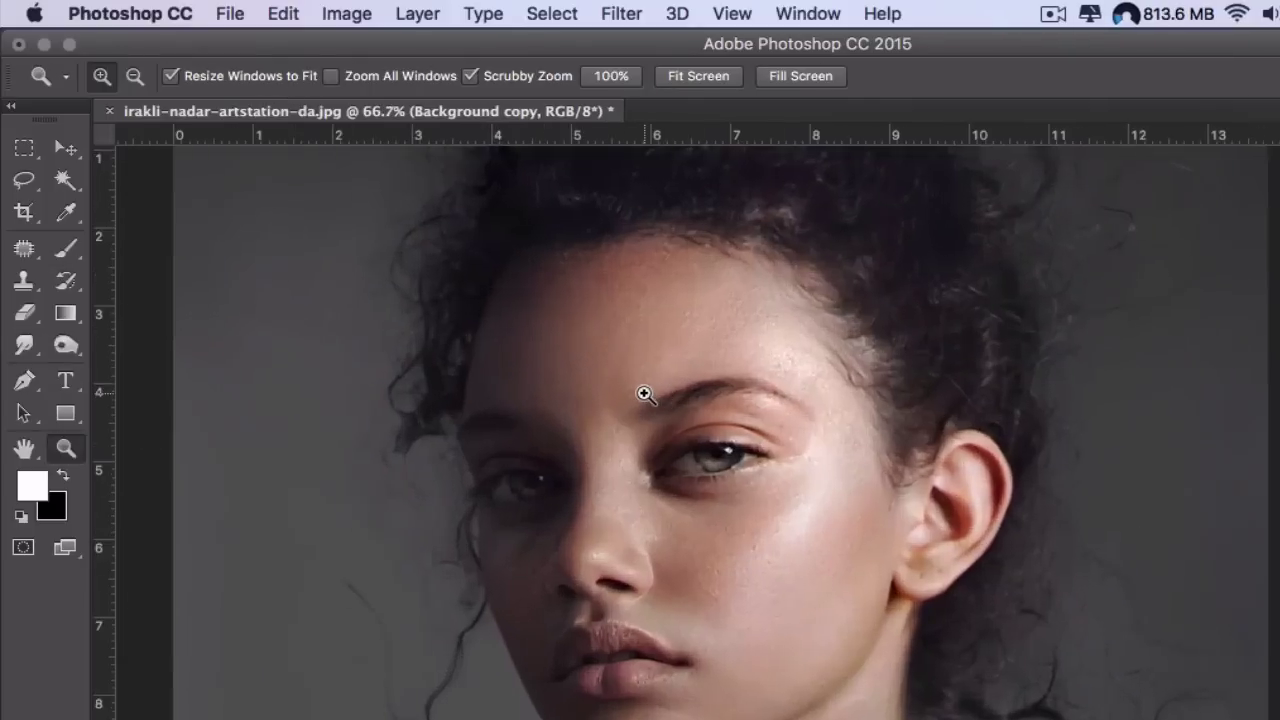
pyautogui.click(266, 321)
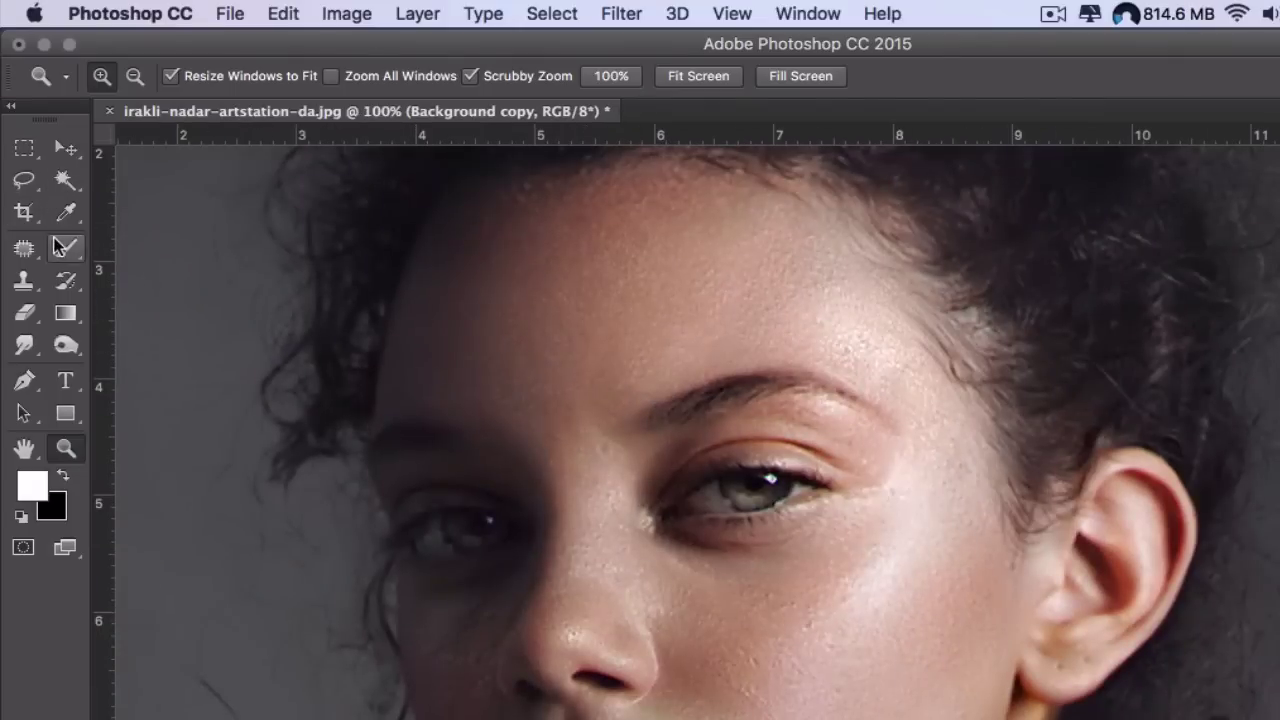
pyautogui.click(24, 345)
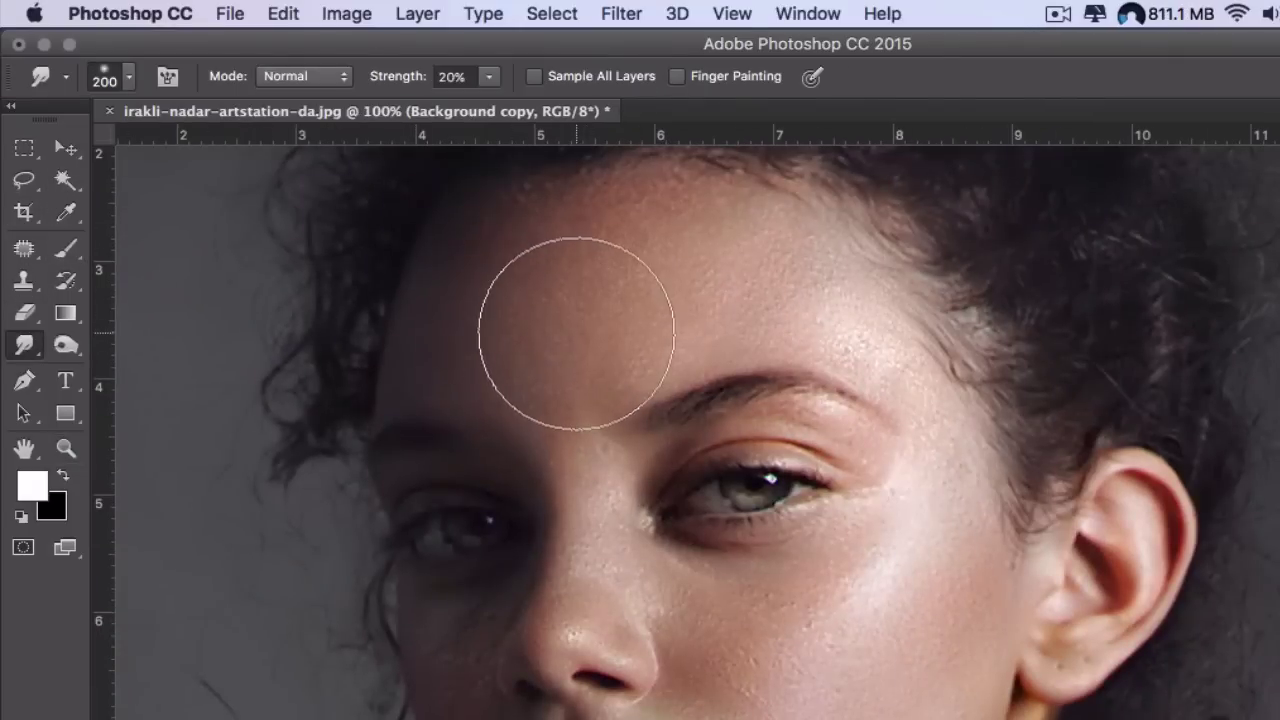
pyautogui.press('[')
pyautogui.press('[')
pyautogui.press('[')
pyautogui.press('[')
pyautogui.press('[')
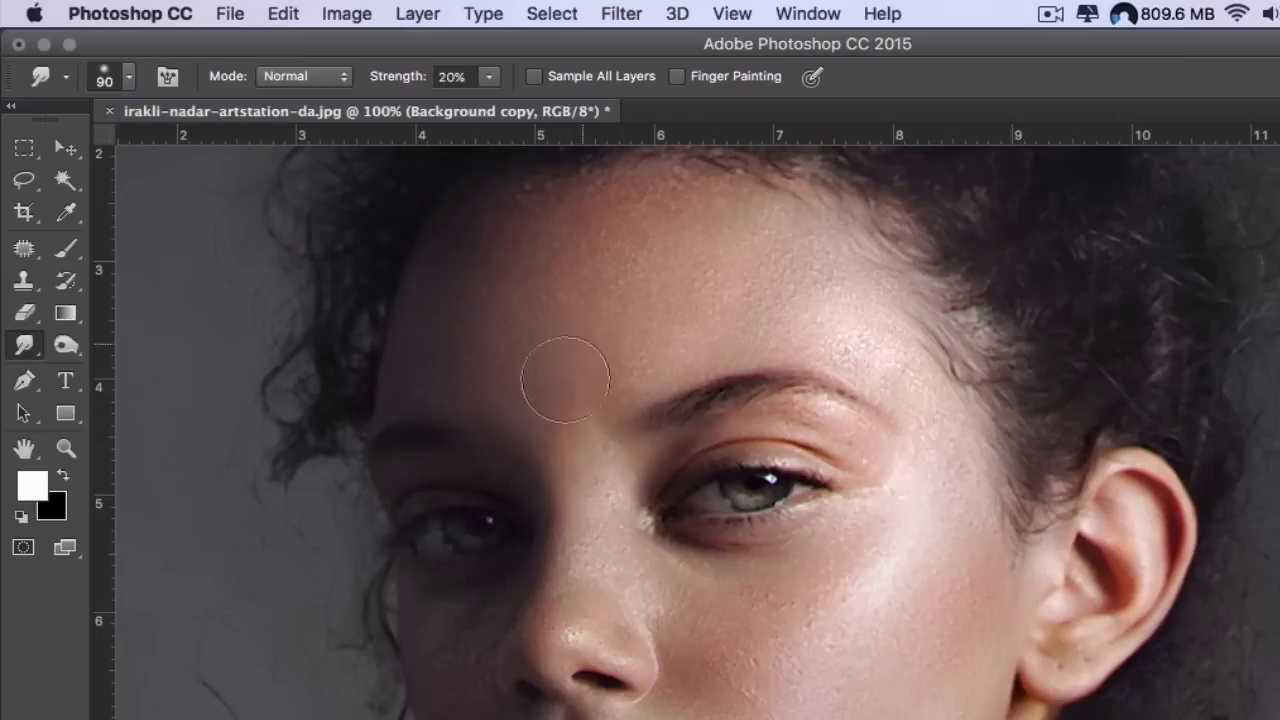
pyautogui.moveTo(672, 285); pyautogui.dragTo(658, 235)
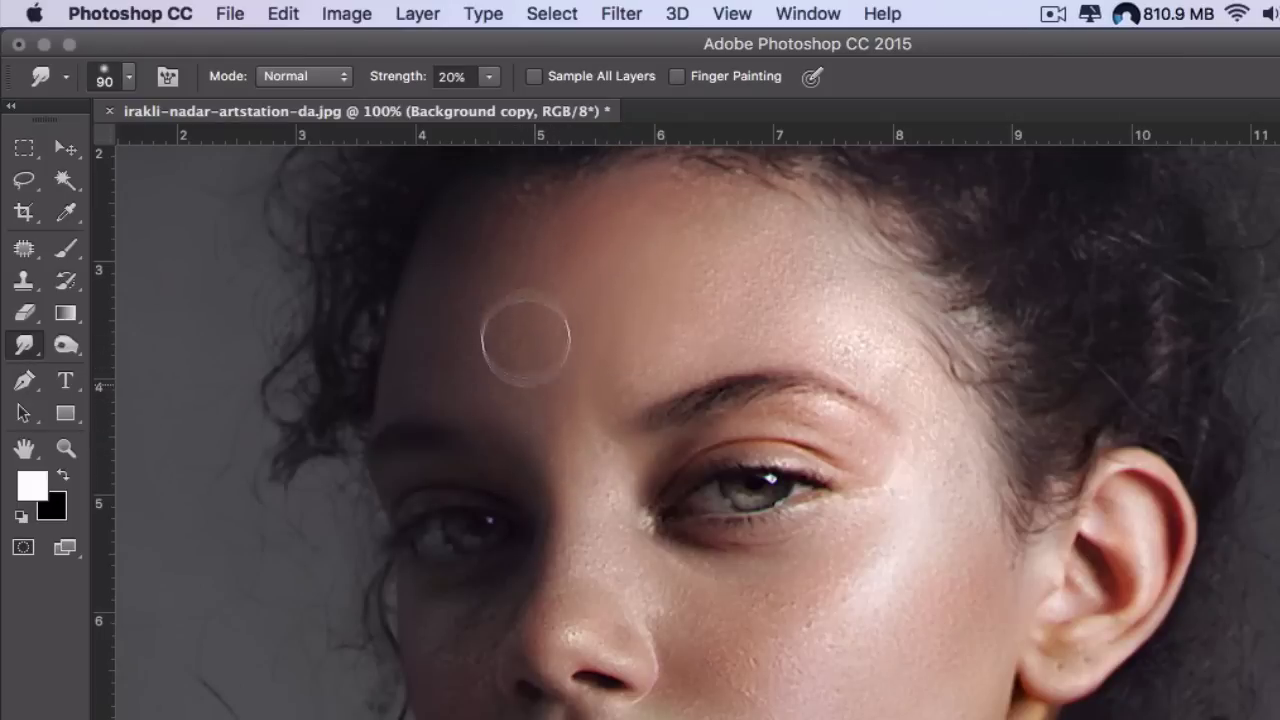
pyautogui.moveTo(523, 300)
pyautogui.mouseDown()
pyautogui.moveTo(527, 238)
pyautogui.moveTo(567, 215)
pyautogui.mouseUp()
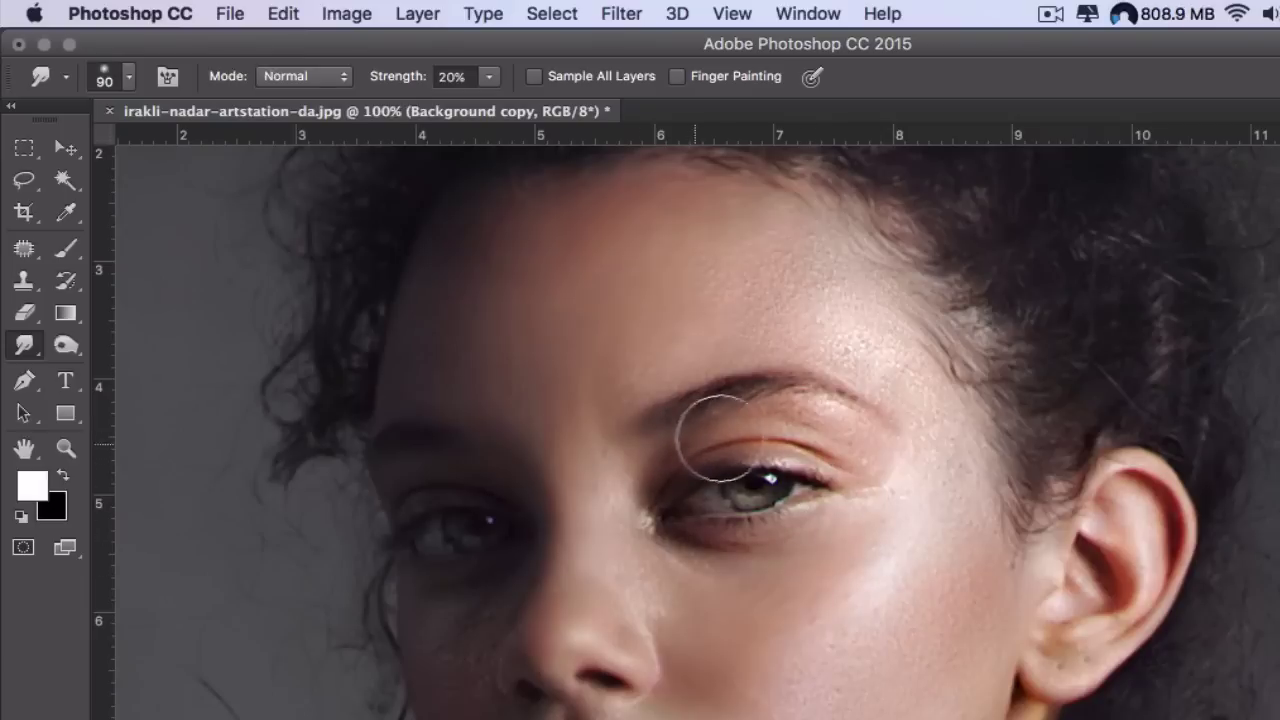
# - Smudge the skin beside the eye in Darken mode, then the forehead in Lighten mode
pyautogui.click(315, 76)
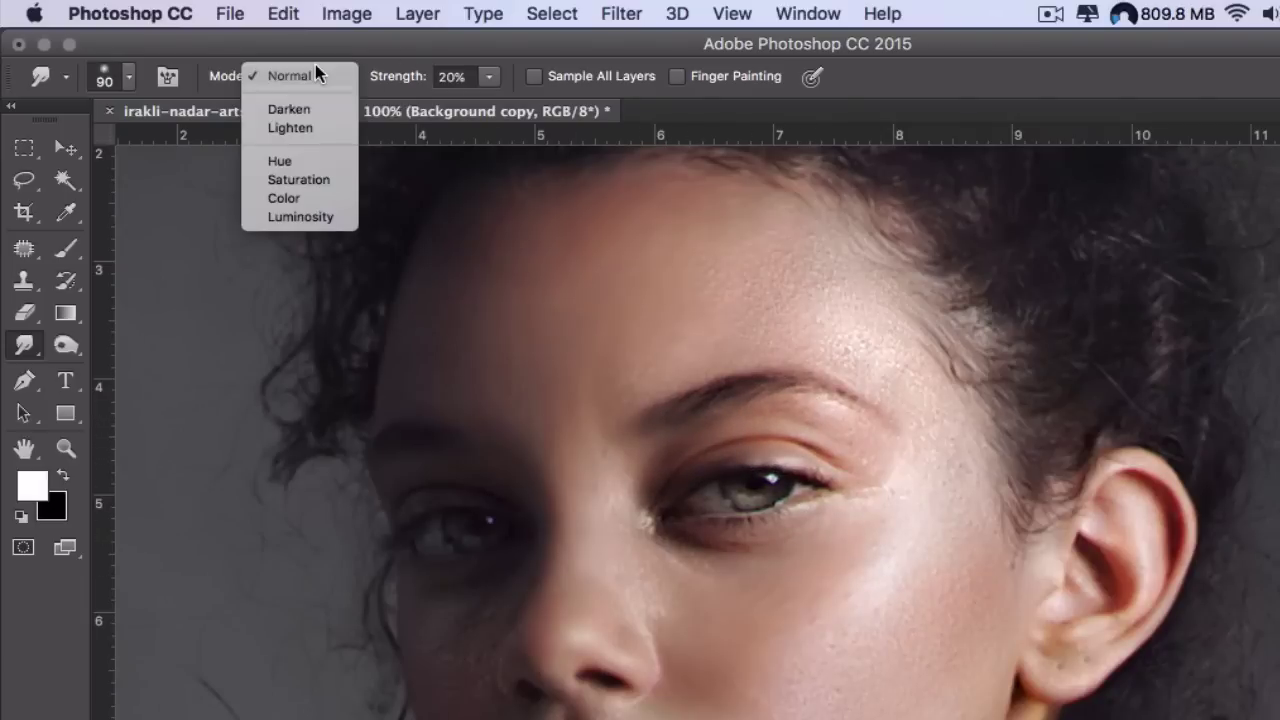
pyautogui.click(300, 109)
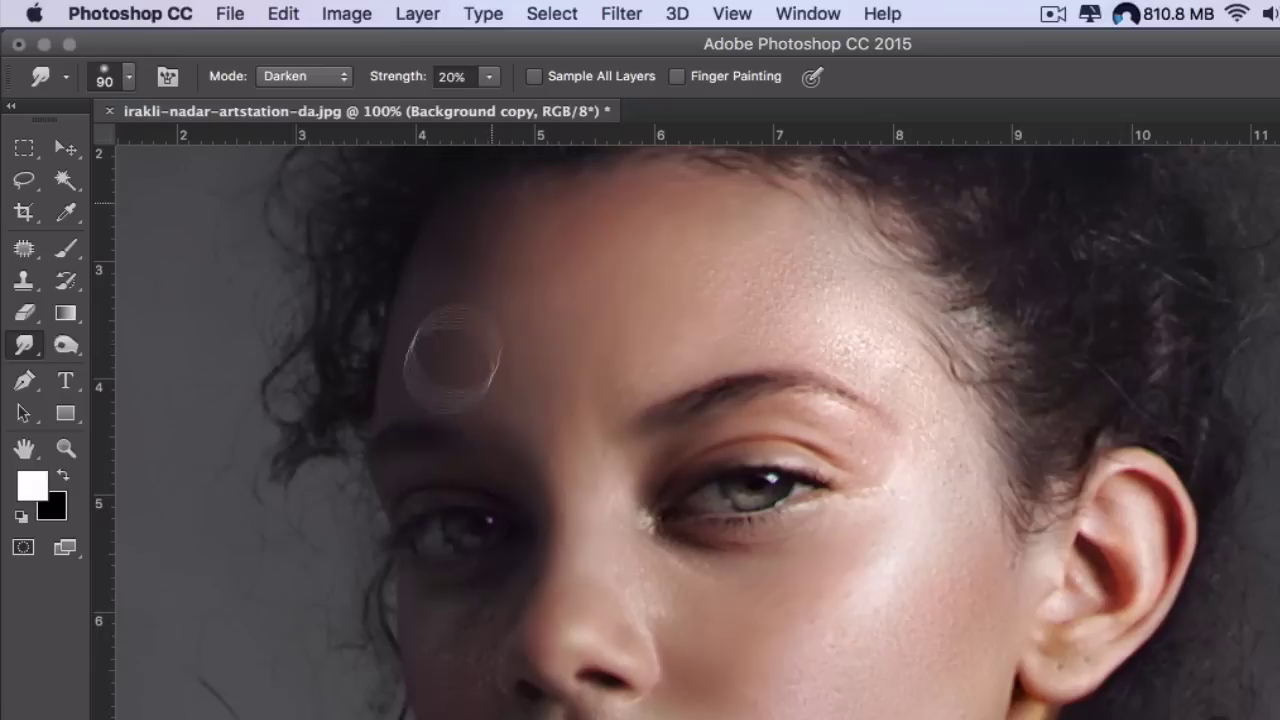
pyautogui.moveTo(399, 421)
pyautogui.mouseDown()
pyautogui.moveTo(409, 449)
pyautogui.moveTo(489, 469)
pyautogui.moveTo(489, 546)
pyautogui.moveTo(443, 611)
pyautogui.moveTo(455, 719)
pyautogui.moveTo(451, 641)
pyautogui.moveTo(440, 719)
pyautogui.mouseUp()
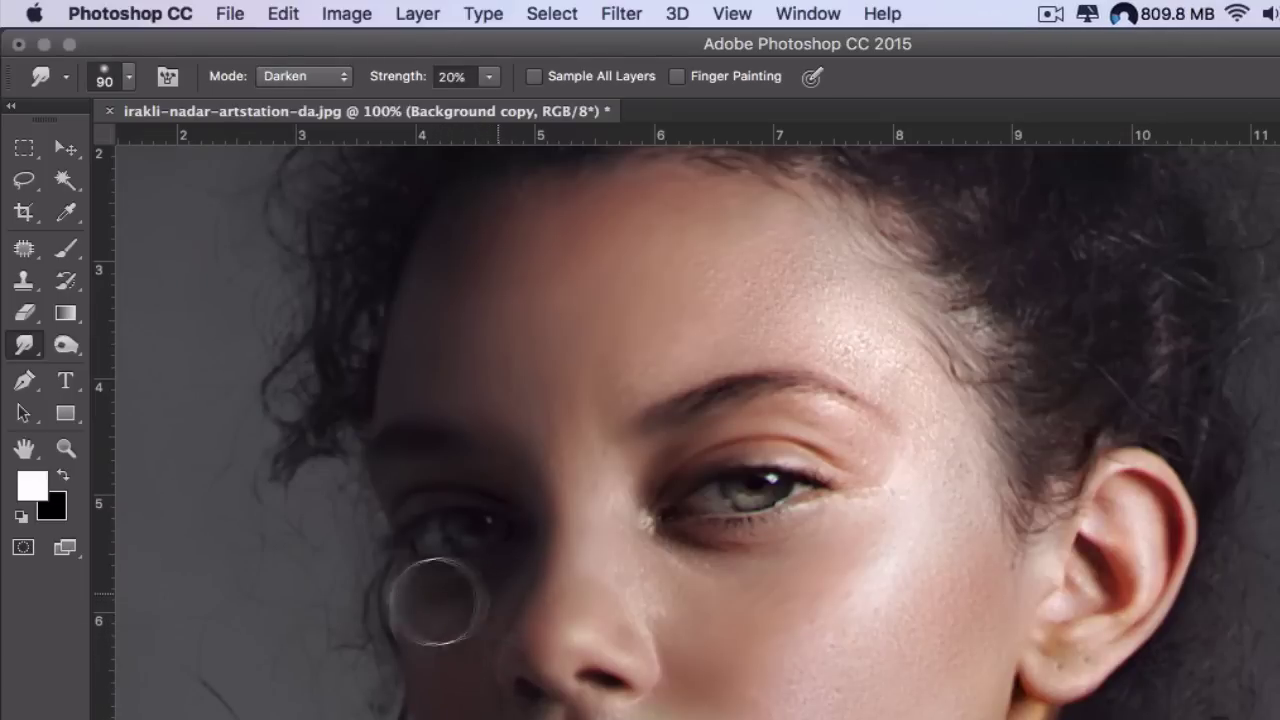
pyautogui.click(326, 76)
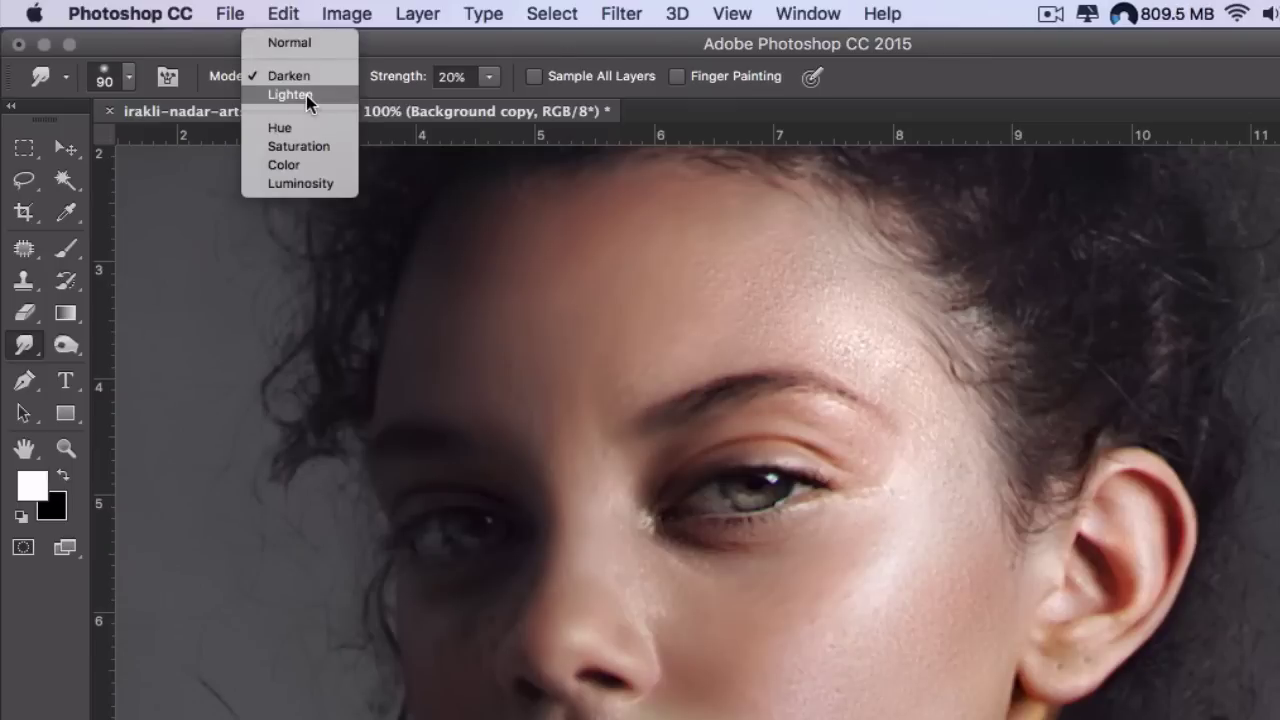
pyautogui.click(306, 95)
pyautogui.moveTo(794, 323)
pyautogui.mouseDown()
pyautogui.moveTo(878, 343)
pyautogui.moveTo(807, 280)
pyautogui.moveTo(834, 299)
pyautogui.moveTo(916, 458)
pyautogui.moveTo(908, 413)
pyautogui.moveTo(926, 449)
pyautogui.moveTo(903, 544)
pyautogui.moveTo(812, 679)
pyautogui.moveTo(892, 539)
pyautogui.moveTo(903, 544)
pyautogui.moveTo(909, 499)
pyautogui.moveTo(822, 519)
pyautogui.moveTo(886, 489)
pyautogui.moveTo(911, 406)
pyautogui.moveTo(828, 326)
pyautogui.moveTo(834, 391)
pyautogui.moveTo(870, 403)
pyautogui.moveTo(829, 427)
pyautogui.moveTo(805, 299)
pyautogui.moveTo(825, 229)
pyautogui.moveTo(960, 493)
pyautogui.moveTo(1010, 559)
pyautogui.moveTo(881, 630)
pyautogui.moveTo(829, 528)
pyautogui.mouseUp()
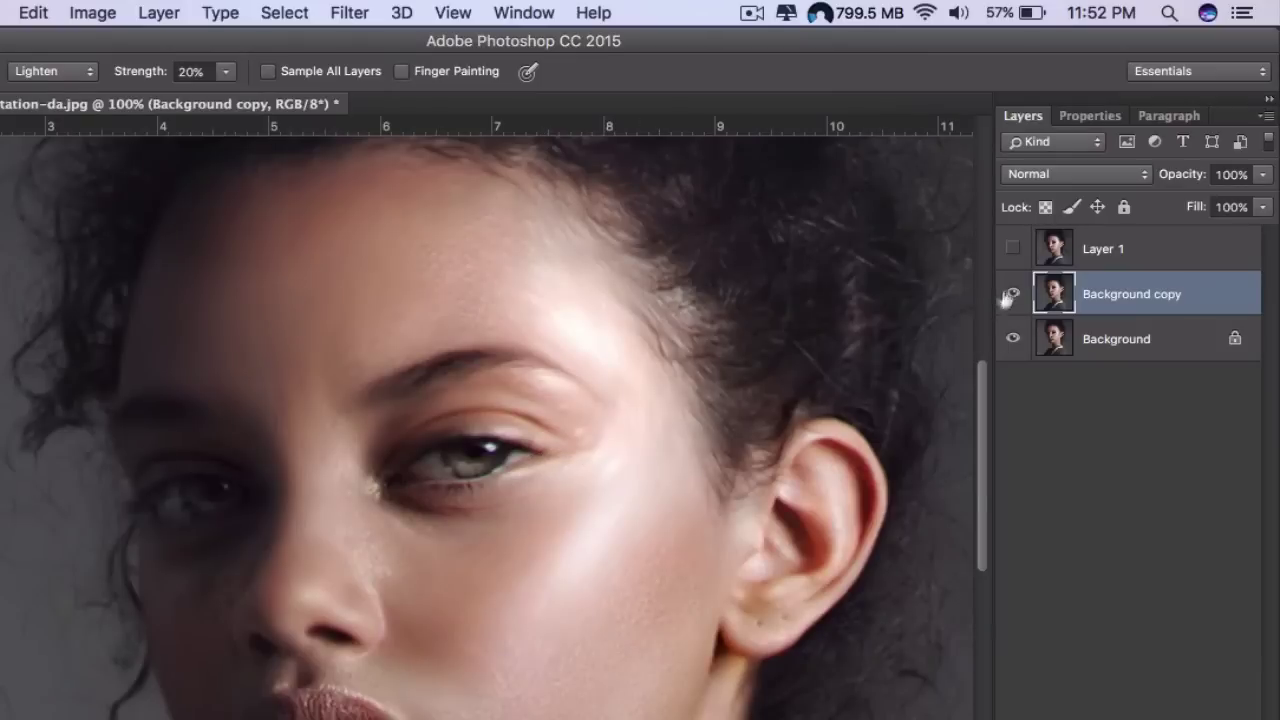
# - Make Layer 1 visible again and zoom out to view the whole portrait
pyautogui.click(1014, 250)
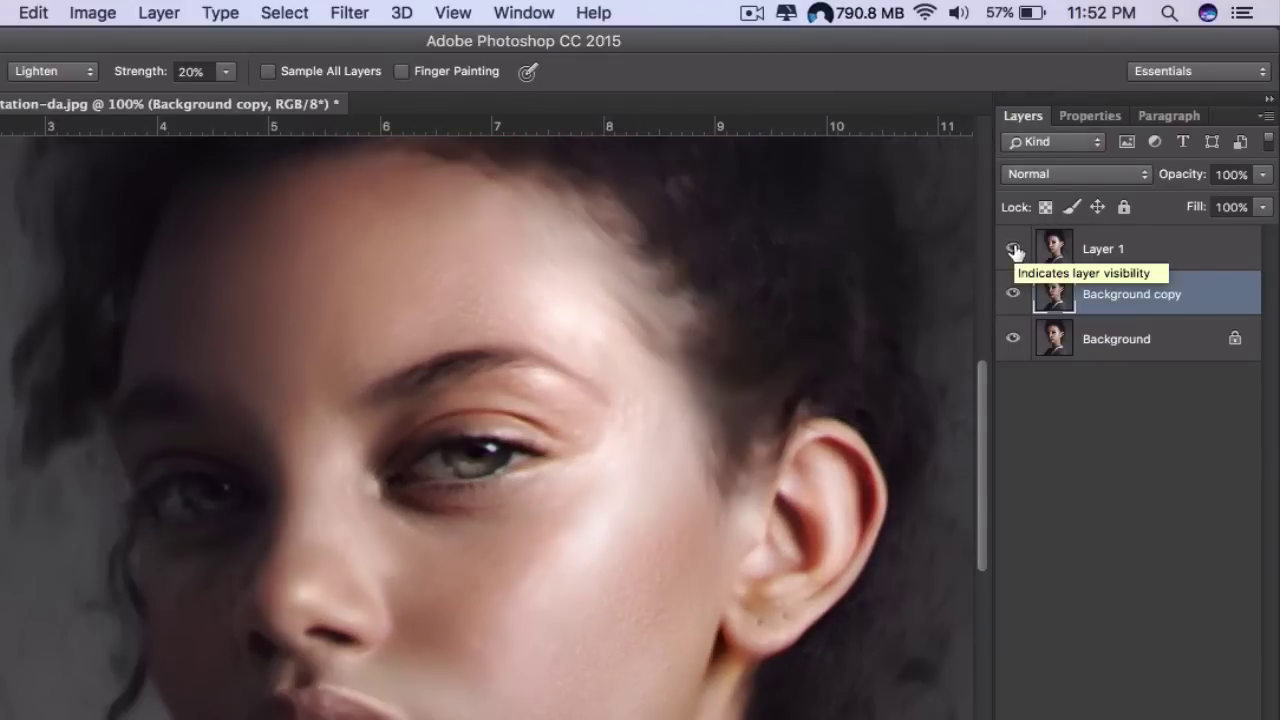
pyautogui.press('z')
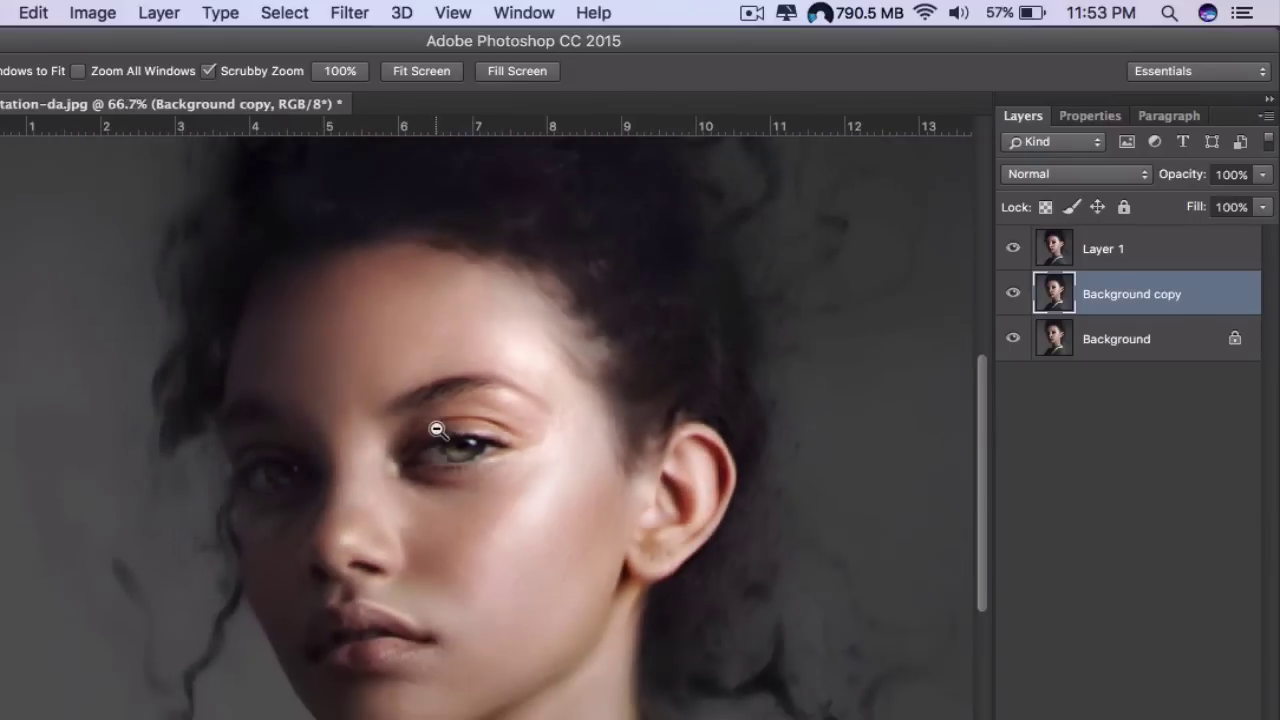
pyautogui.keyDown('alt'); pyautogui.click(439, 430); pyautogui.keyUp('alt')
pyautogui.click(640, 591)
pyautogui.click(639, 592)
pyautogui.keyDown('alt'); pyautogui.click(639, 592); pyautogui.keyUp('alt')
pyautogui.keyDown('alt'); pyautogui.click(600, 560); pyautogui.keyUp('alt')
pyautogui.keyDown('alt'); pyautogui.click(566, 529); pyautogui.keyUp('alt')
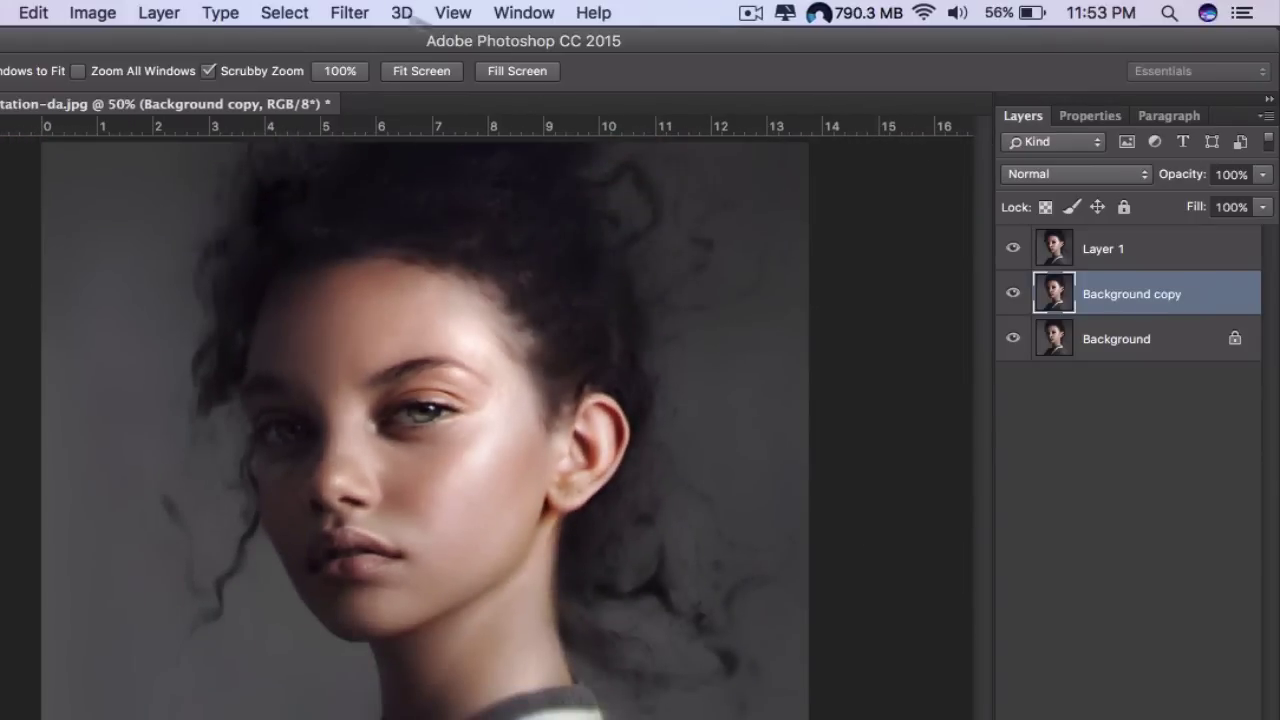
# - Open the Filter Gallery for Layer 1 and bring the face into the preview
pyautogui.click(1075, 248)
pyautogui.click(347, 8)
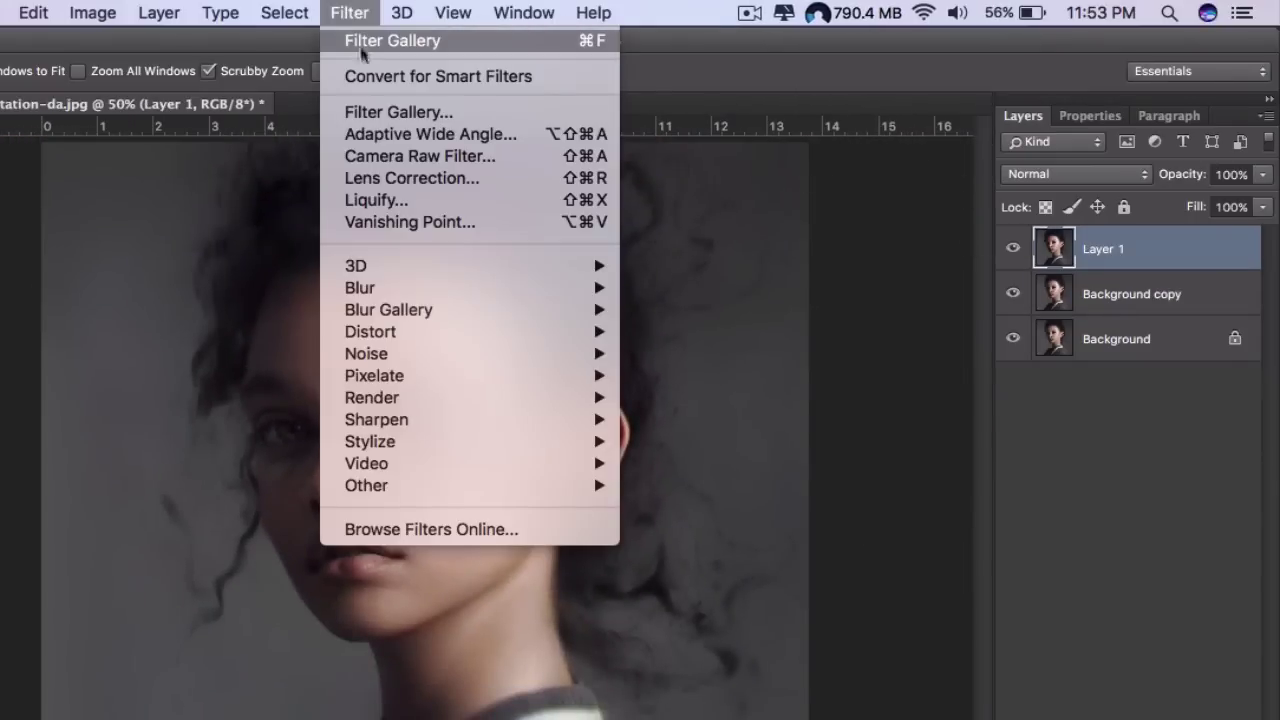
pyautogui.click(370, 117)
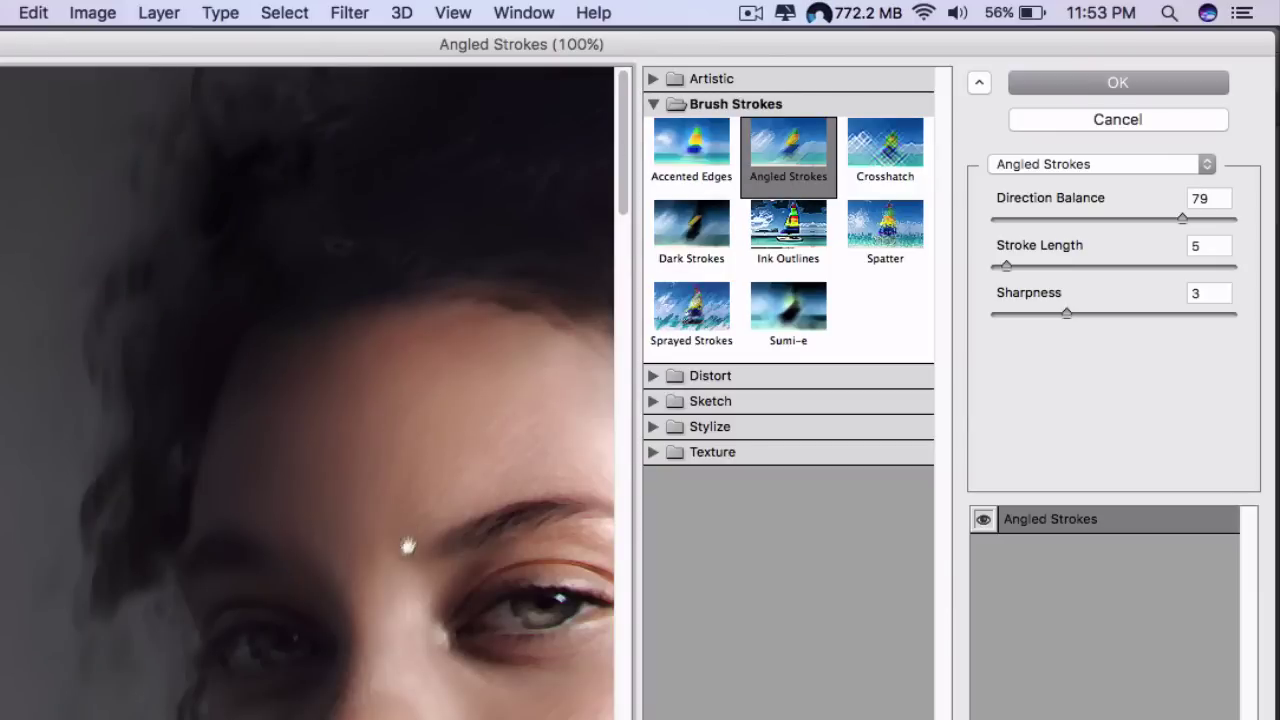
pyautogui.moveTo(403, 551); pyautogui.dragTo(146, 334)
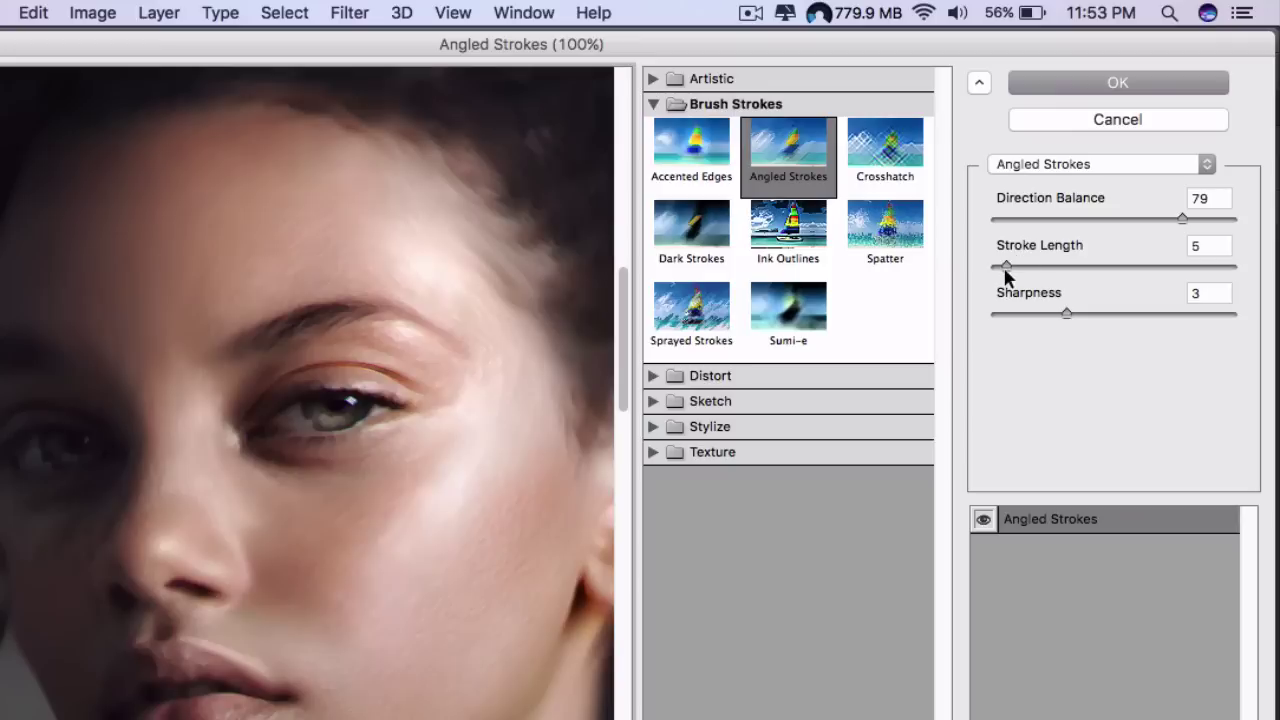
# - Apply Angled Strokes with Direction Balance 78, Stroke Length 5 and Sharpness 8
pyautogui.moveTo(1007, 270)
pyautogui.mouseDown()
pyautogui.moveTo(1134, 277)
pyautogui.moveTo(1008, 276)
pyautogui.mouseUp()
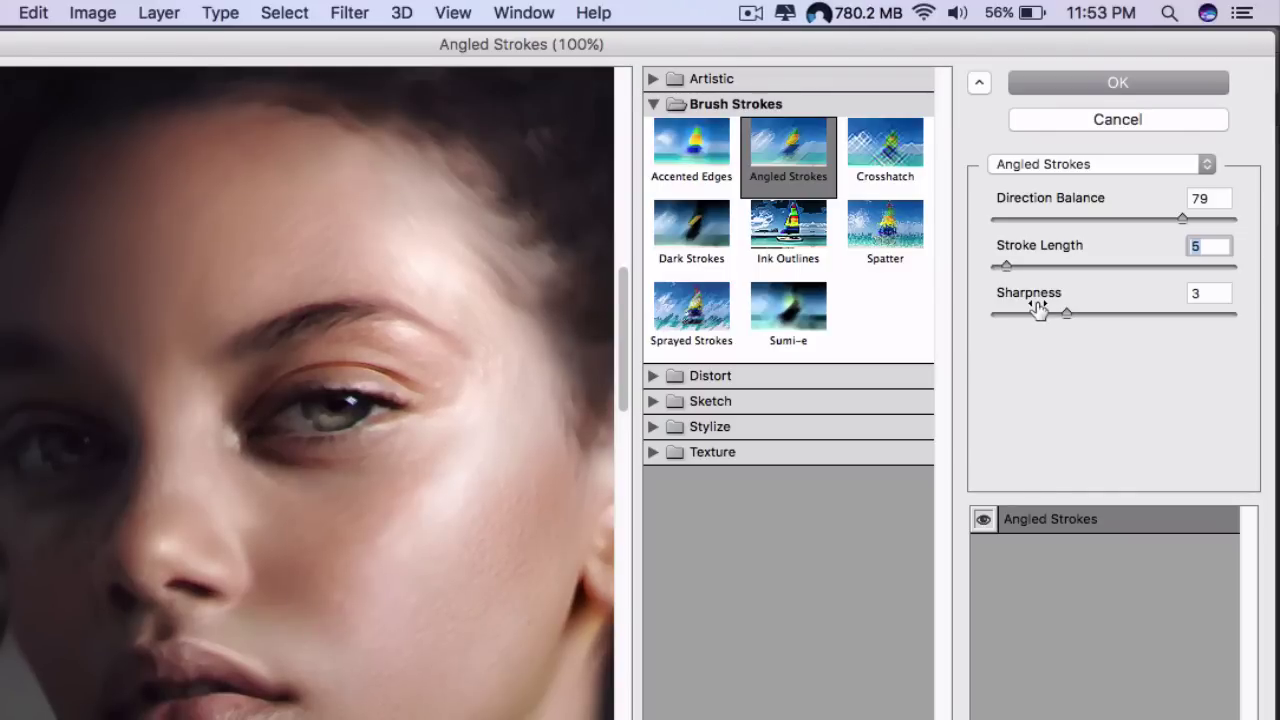
pyautogui.moveTo(1068, 318); pyautogui.dragTo(1178, 310)
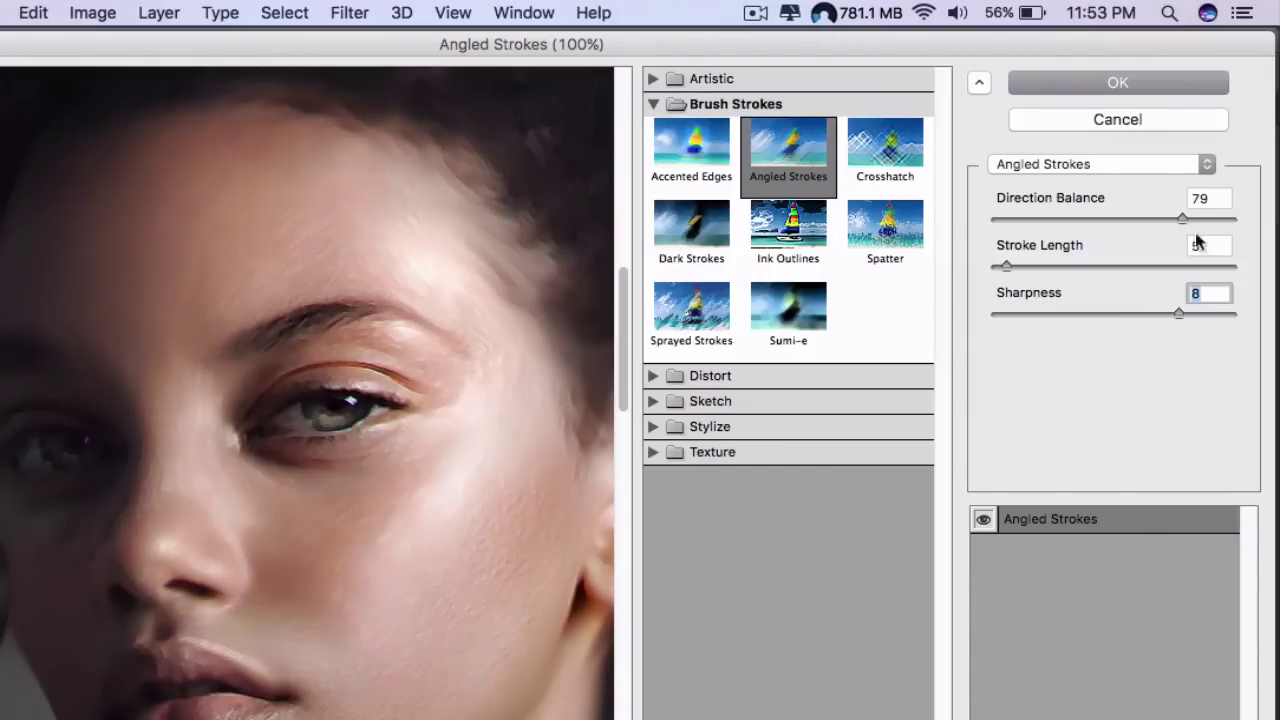
pyautogui.moveTo(1178, 215); pyautogui.dragTo(1090, 228)
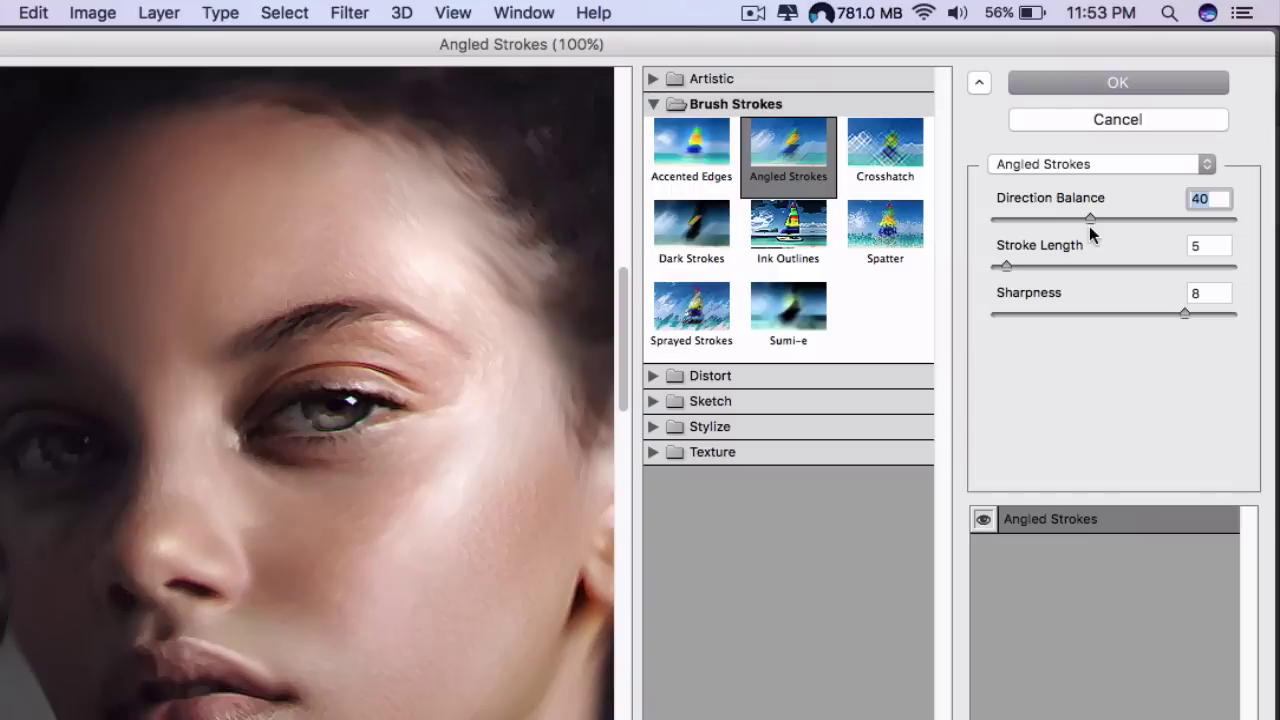
pyautogui.moveTo(1089, 226); pyautogui.dragTo(1182, 226)
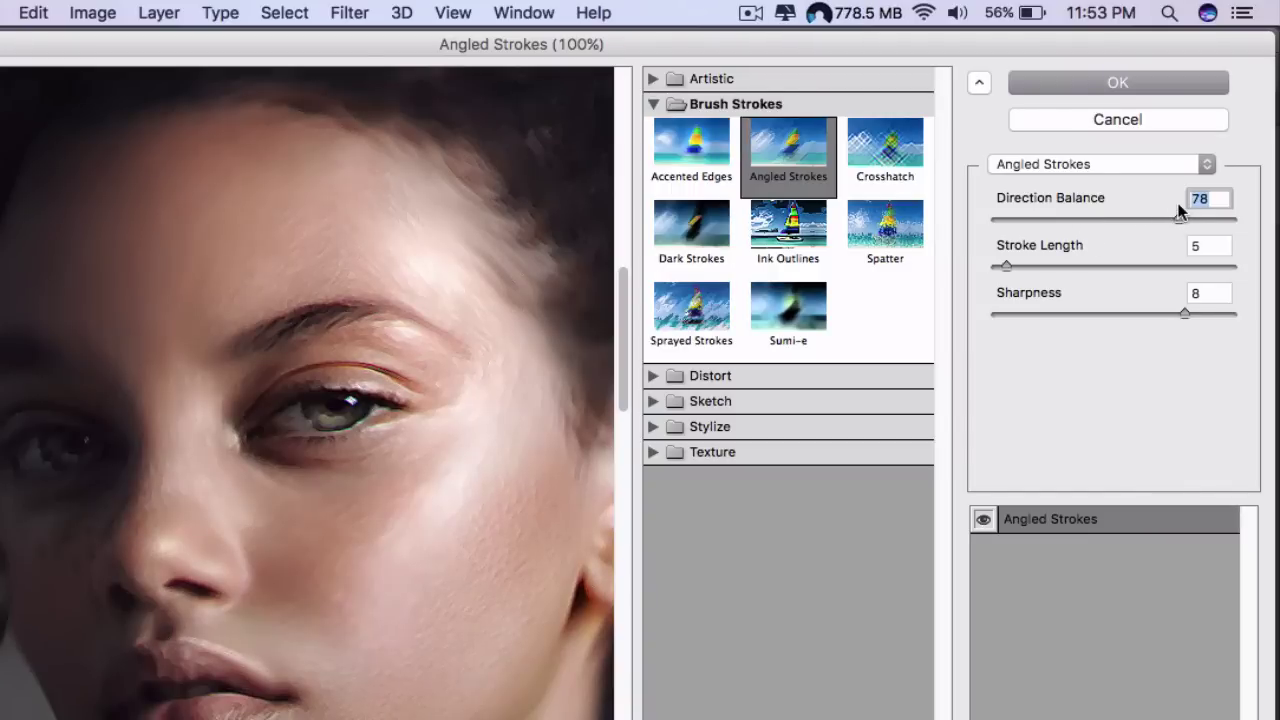
pyautogui.moveTo(1184, 314); pyautogui.dragTo(1129, 313)
pyautogui.click(1117, 86)
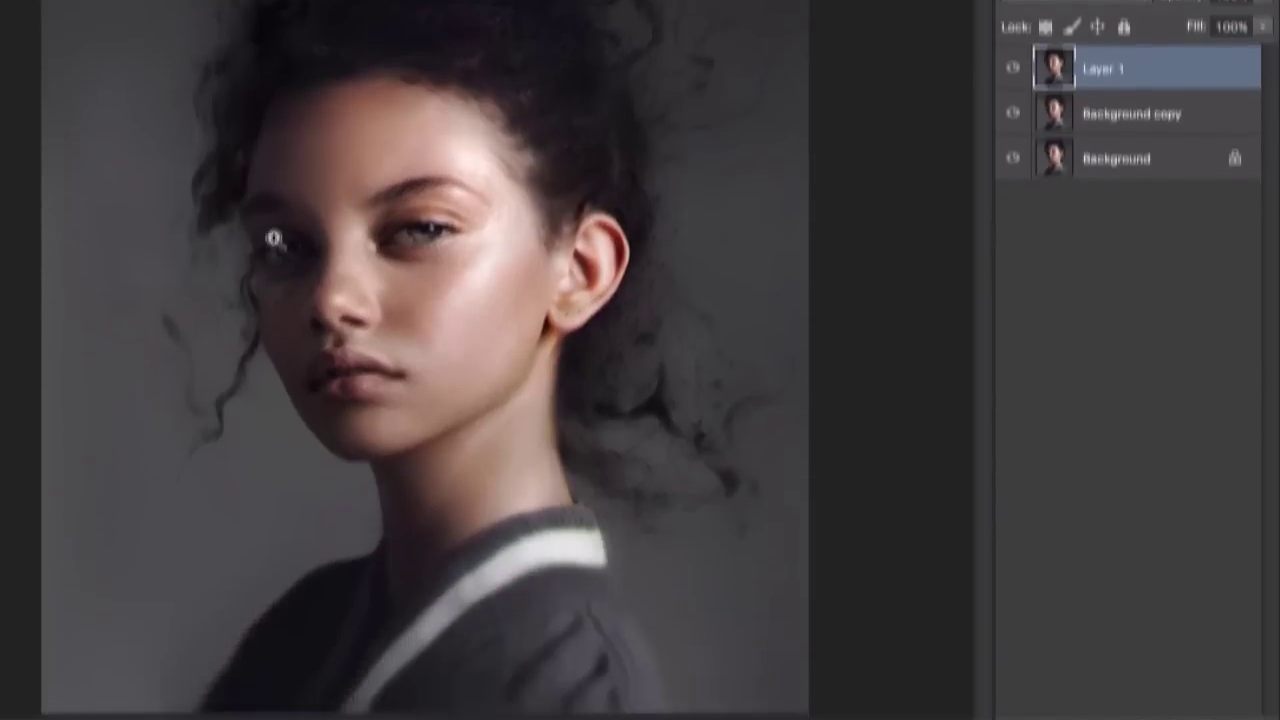
# - Zoom in on the eye and cheek to inspect the strokes, then fit the portrait on screen
pyautogui.click(500, 418)
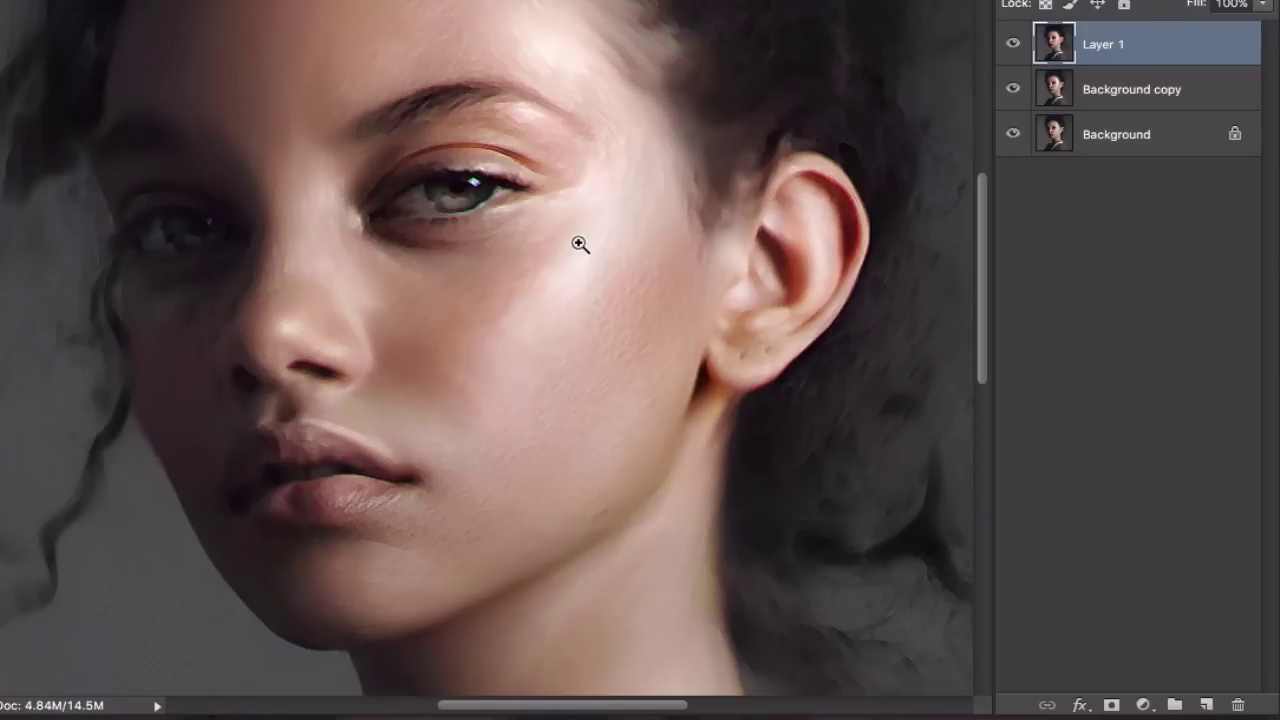
pyautogui.click(579, 244)
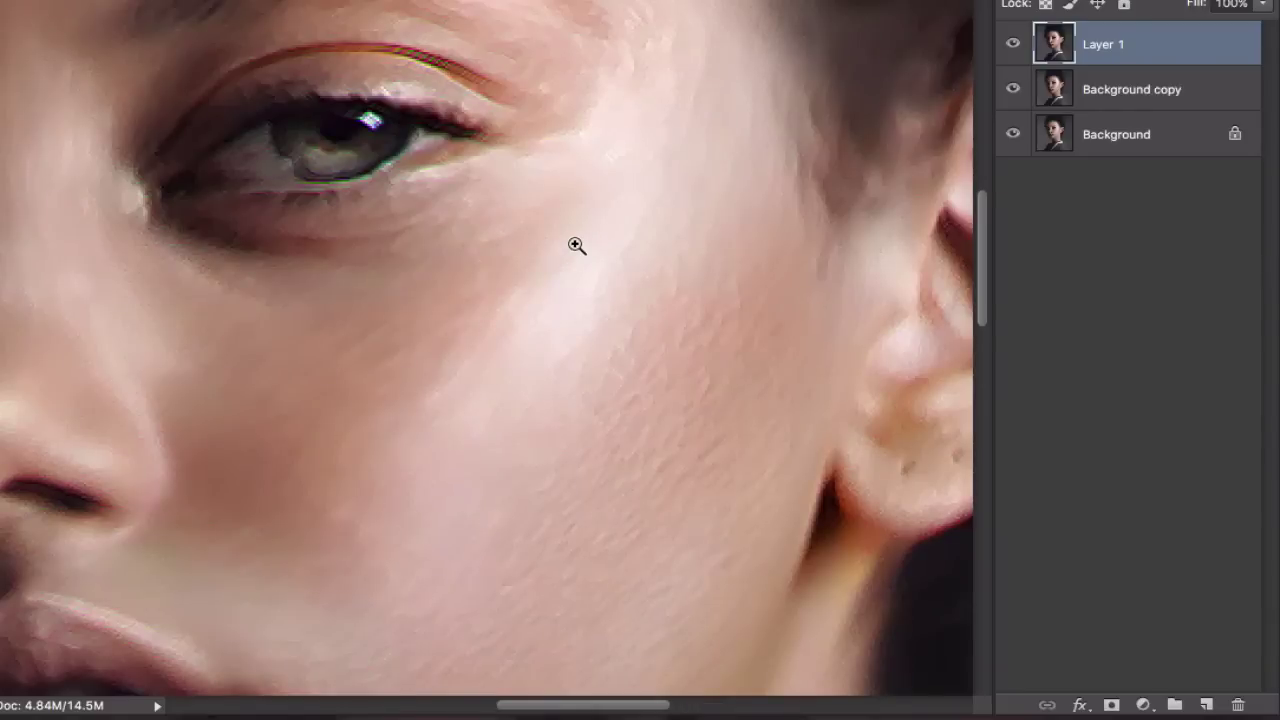
pyautogui.press('super+0')
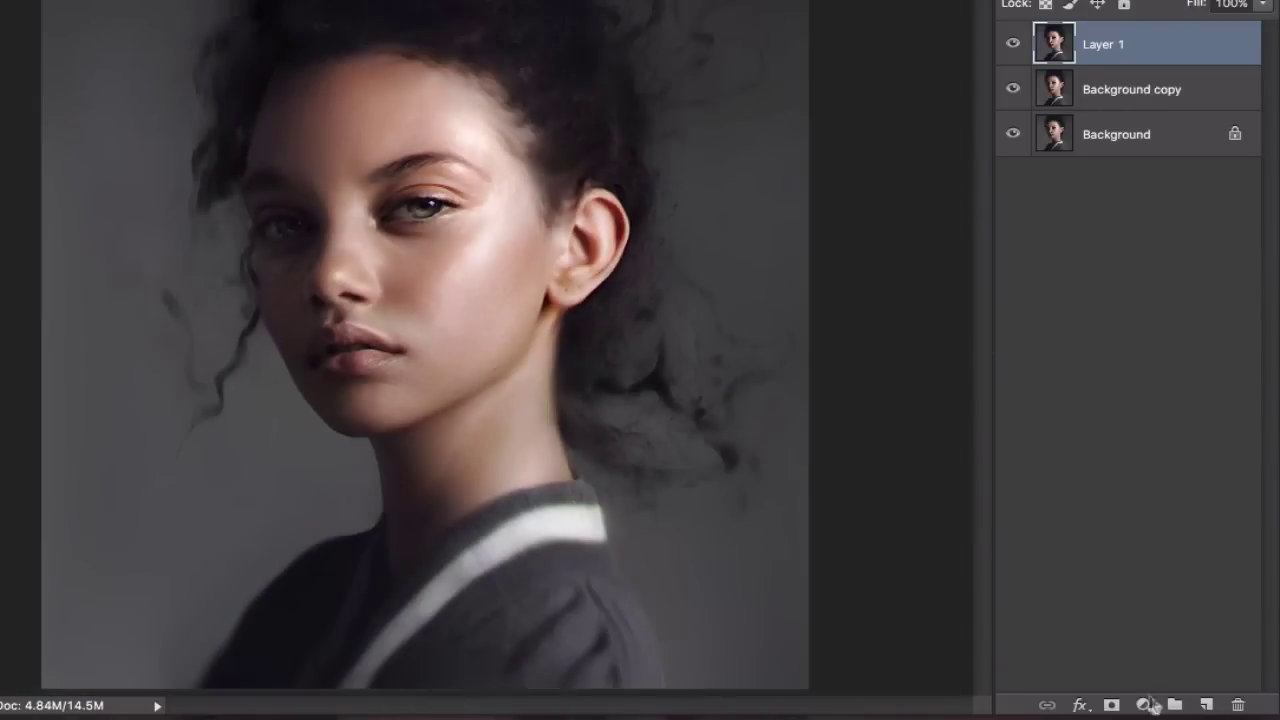
# - Add a Selective Color adjustment layer and set Whites Black to -100
pyautogui.click(1156, 703)
pyautogui.click(1147, 660)
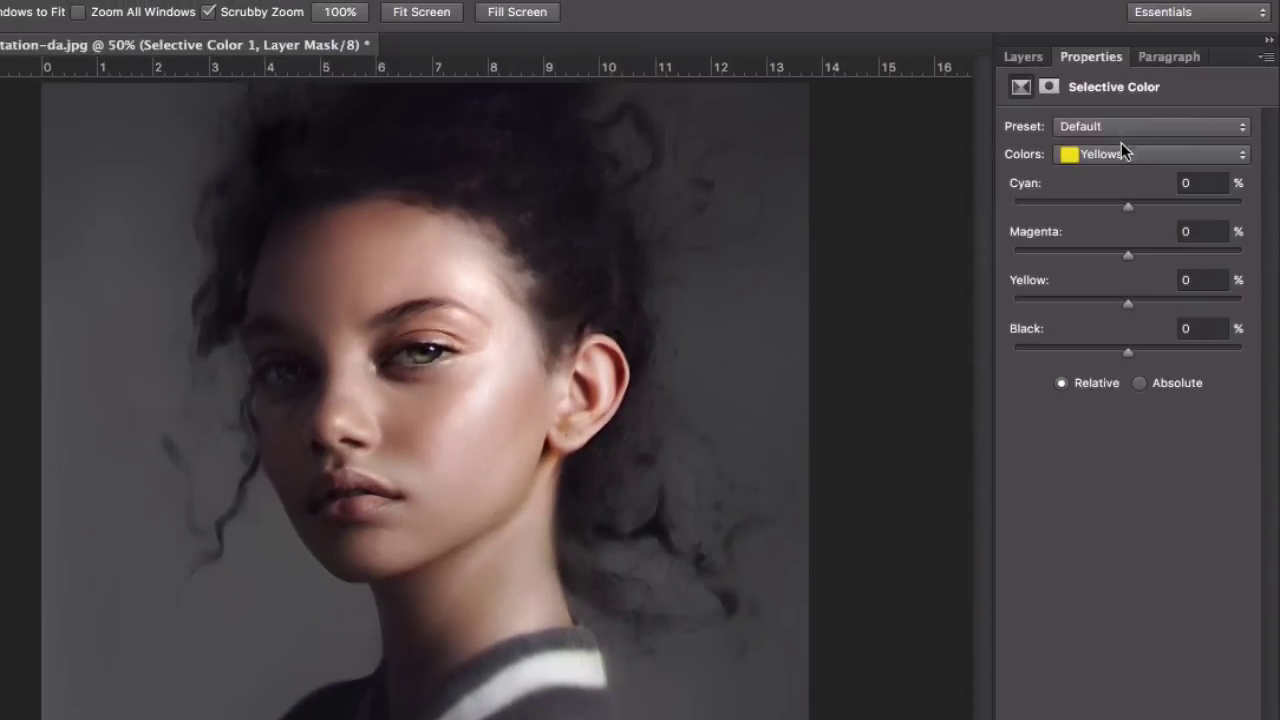
pyautogui.click(1120, 10)
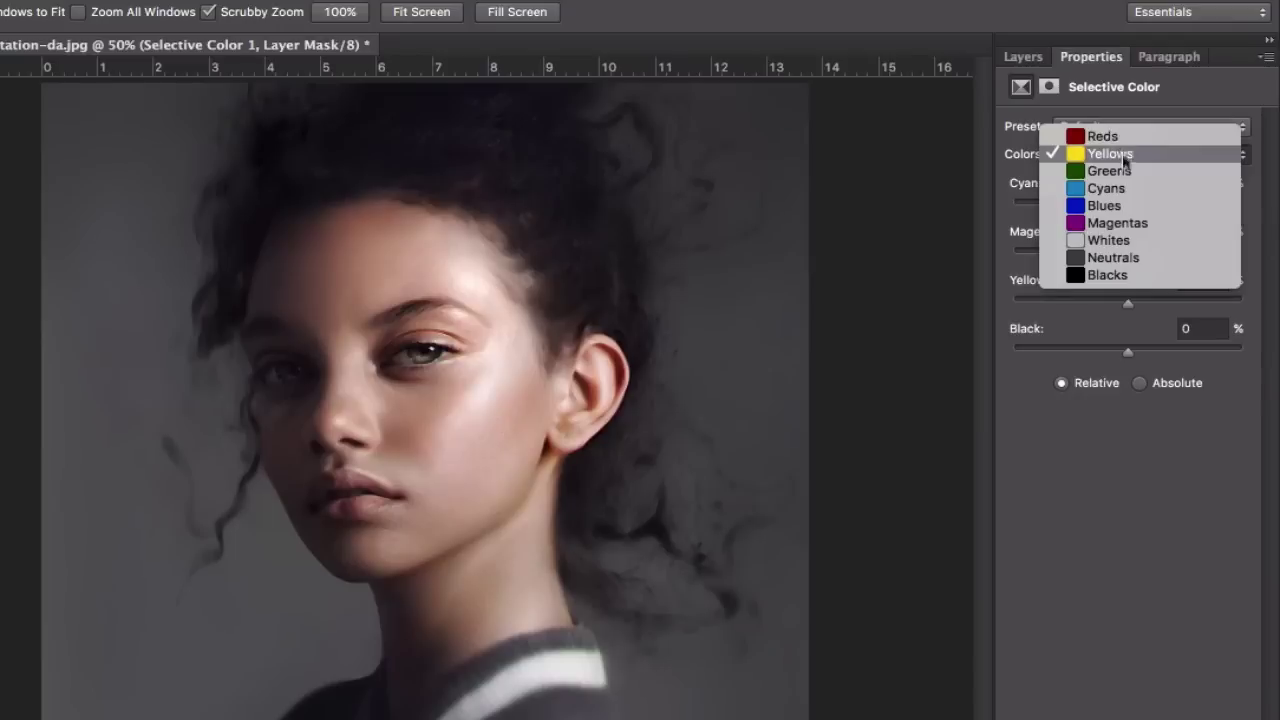
pyautogui.click(1120, 242)
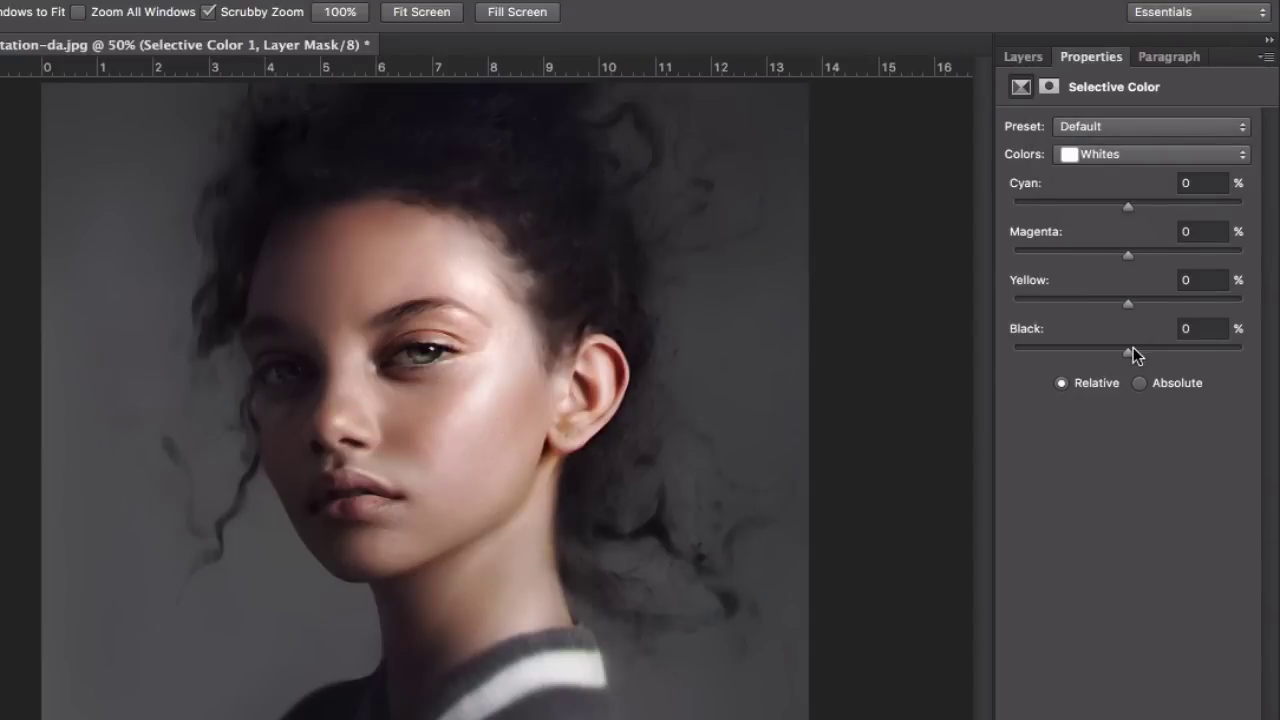
pyautogui.moveTo(1133, 347); pyautogui.dragTo(894, 363)
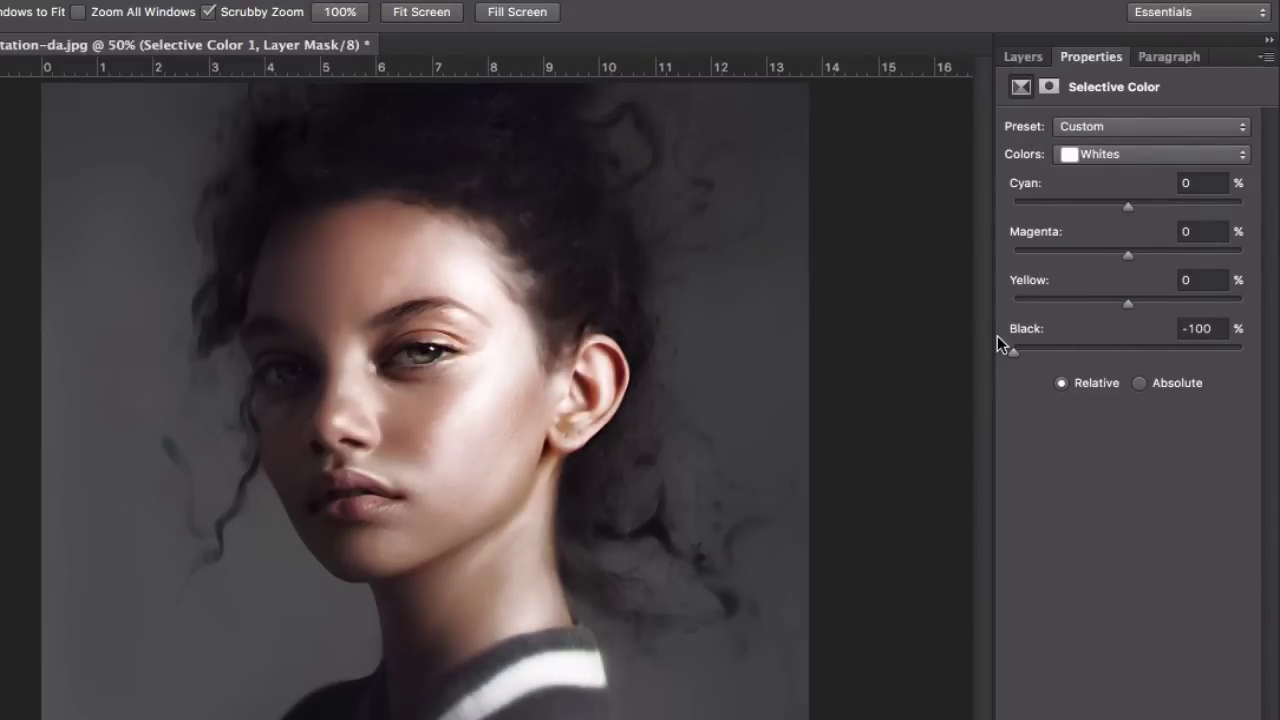
# - Set the Neutrals to Cyan +4, Magenta +5, Yellow -6 and Black +10
pyautogui.click(1124, 155)
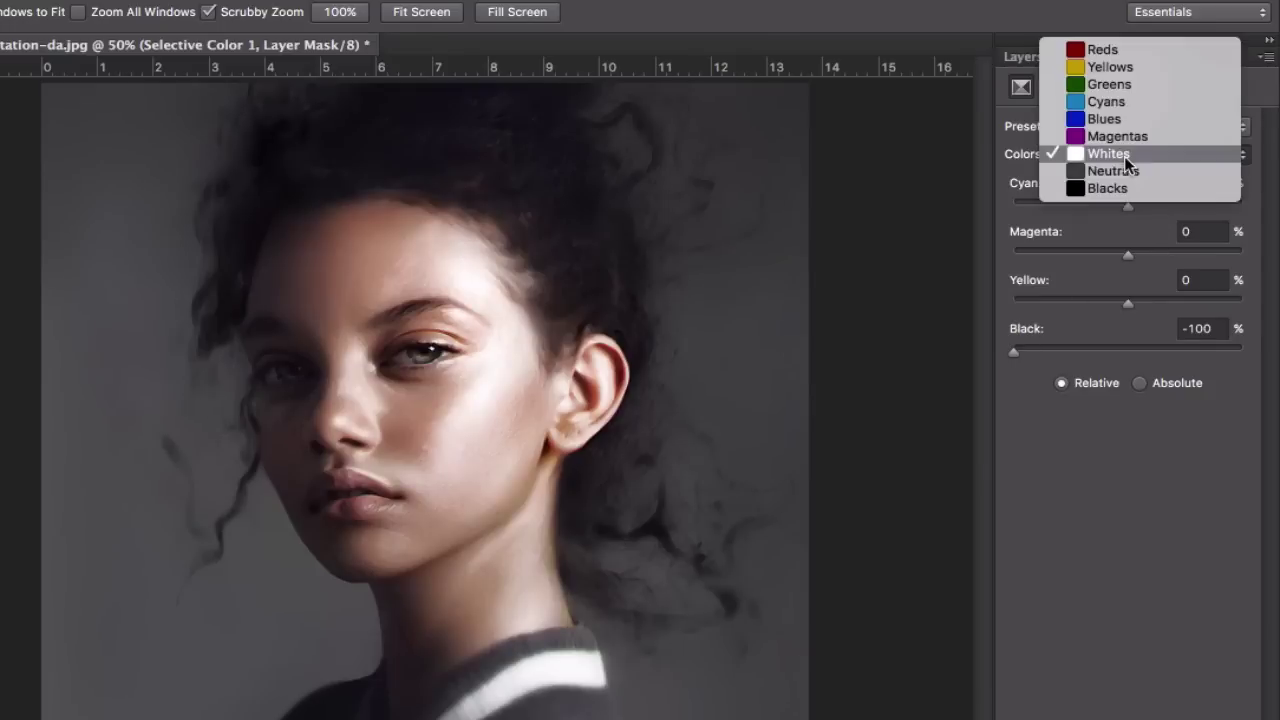
pyautogui.click(1121, 173)
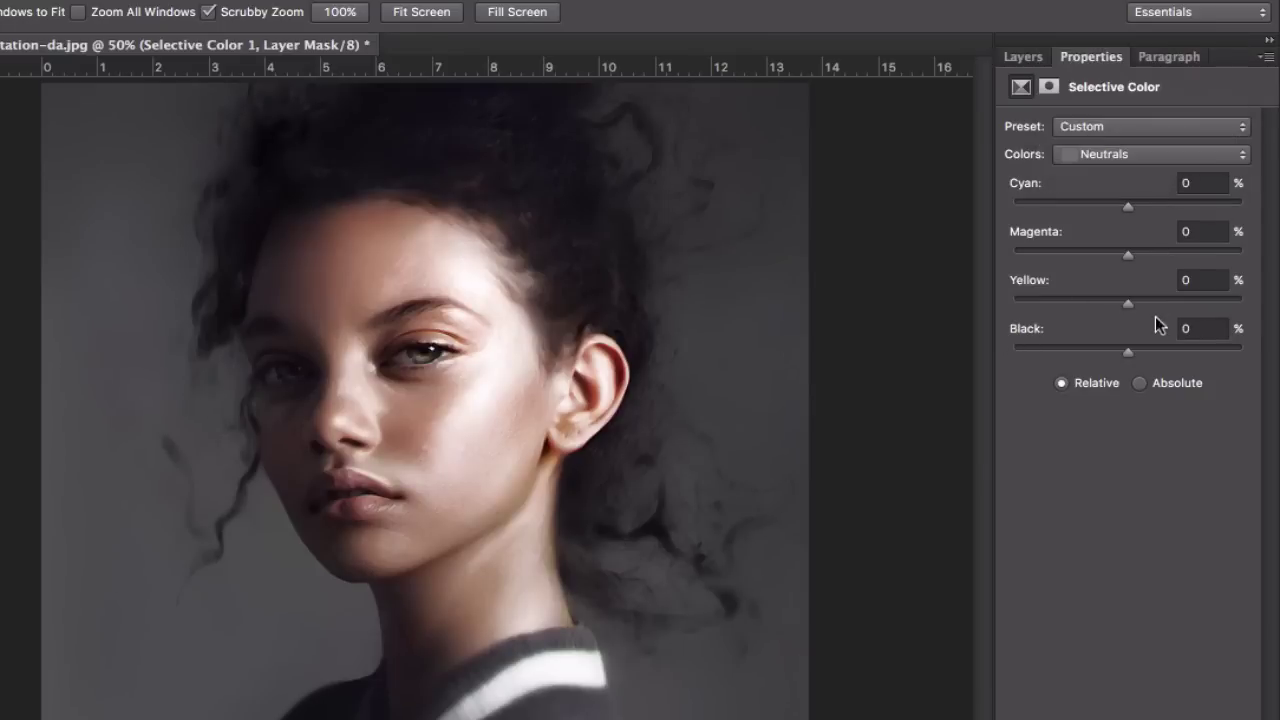
pyautogui.moveTo(1127, 351); pyautogui.dragTo(1142, 358)
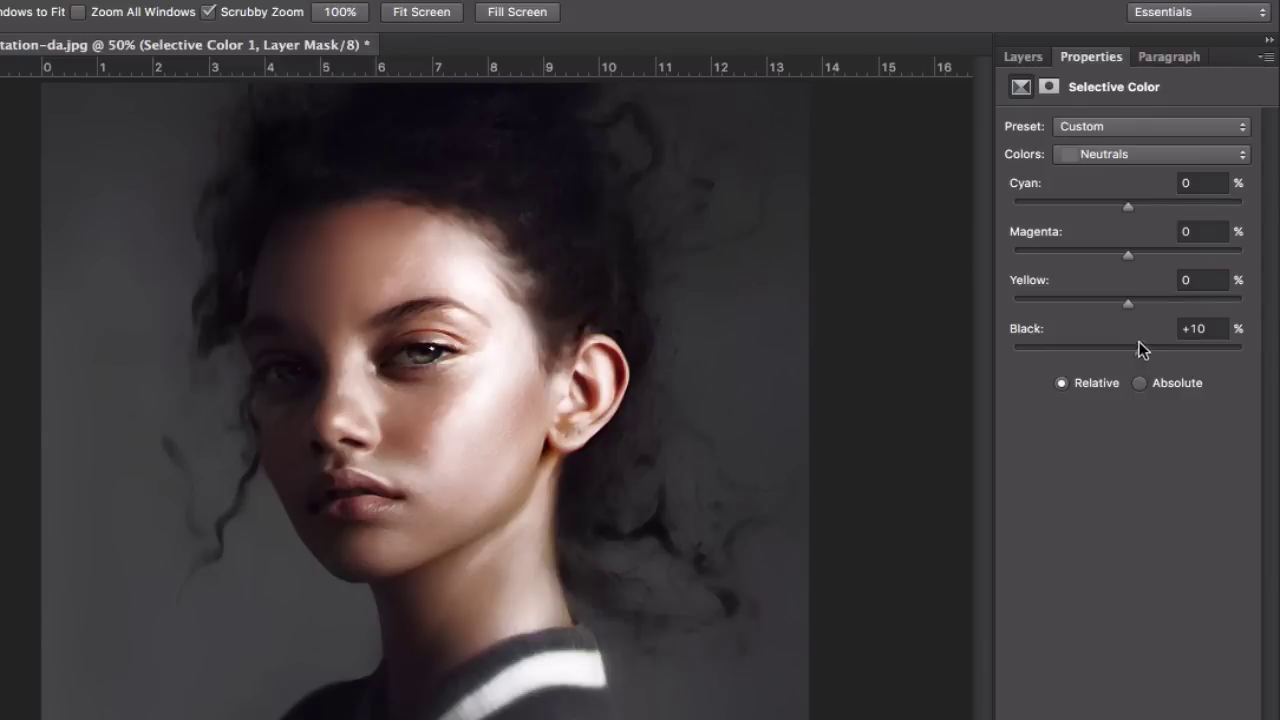
pyautogui.moveTo(1123, 297); pyautogui.dragTo(1120, 302)
pyautogui.moveTo(1126, 254); pyautogui.dragTo(1132, 212)
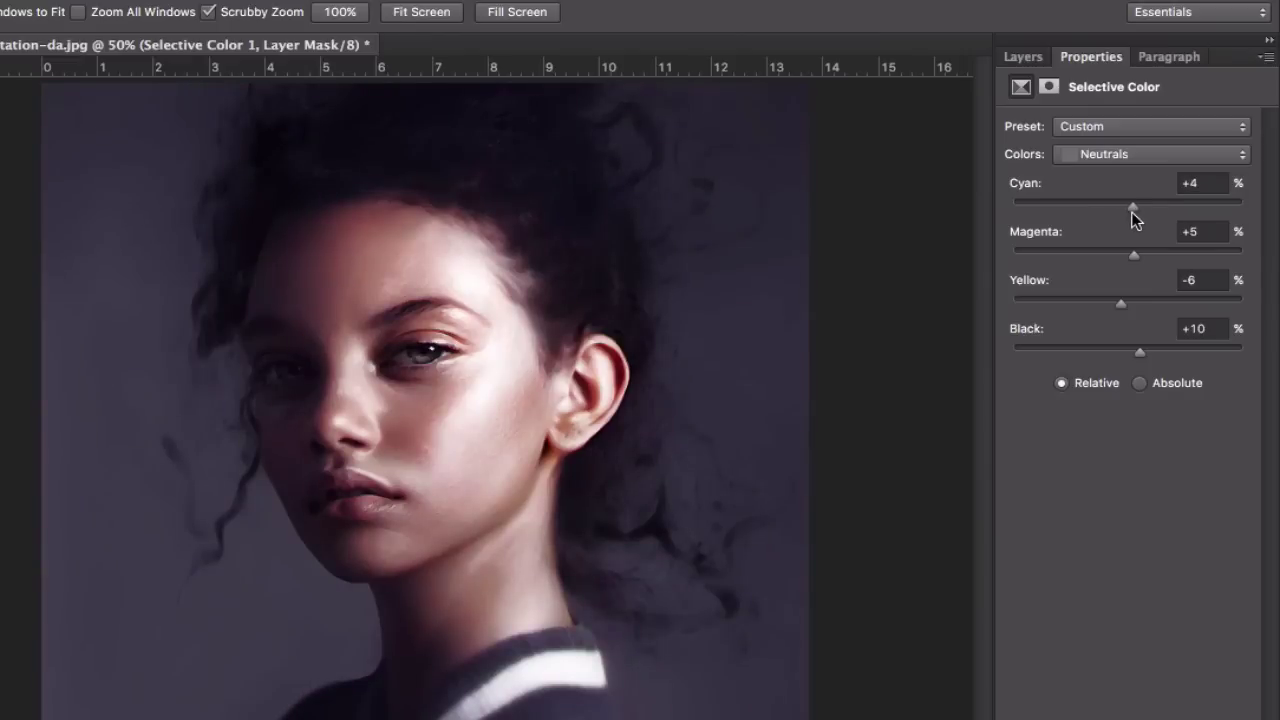
# - Set Black to +100 for both the Reds and the Yellows
pyautogui.click(1124, 156)
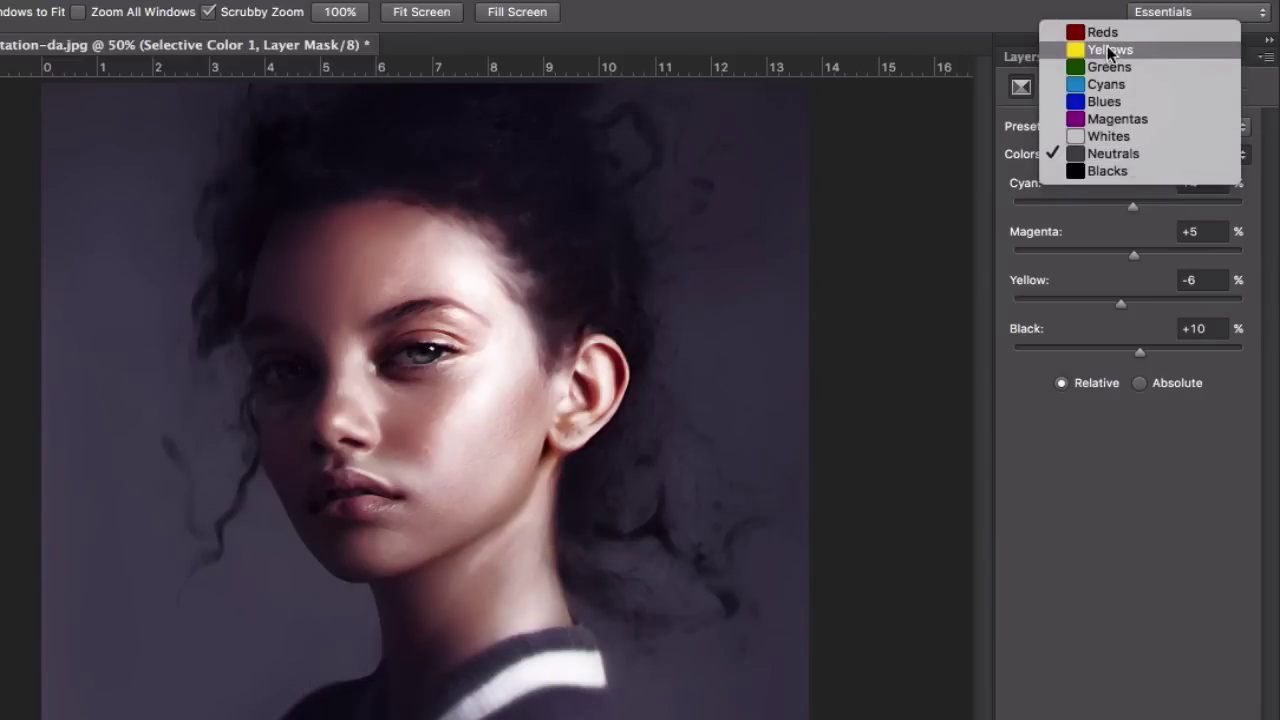
pyautogui.click(1105, 32)
pyautogui.moveTo(1128, 352); pyautogui.dragTo(1246, 350)
pyautogui.click(1124, 154)
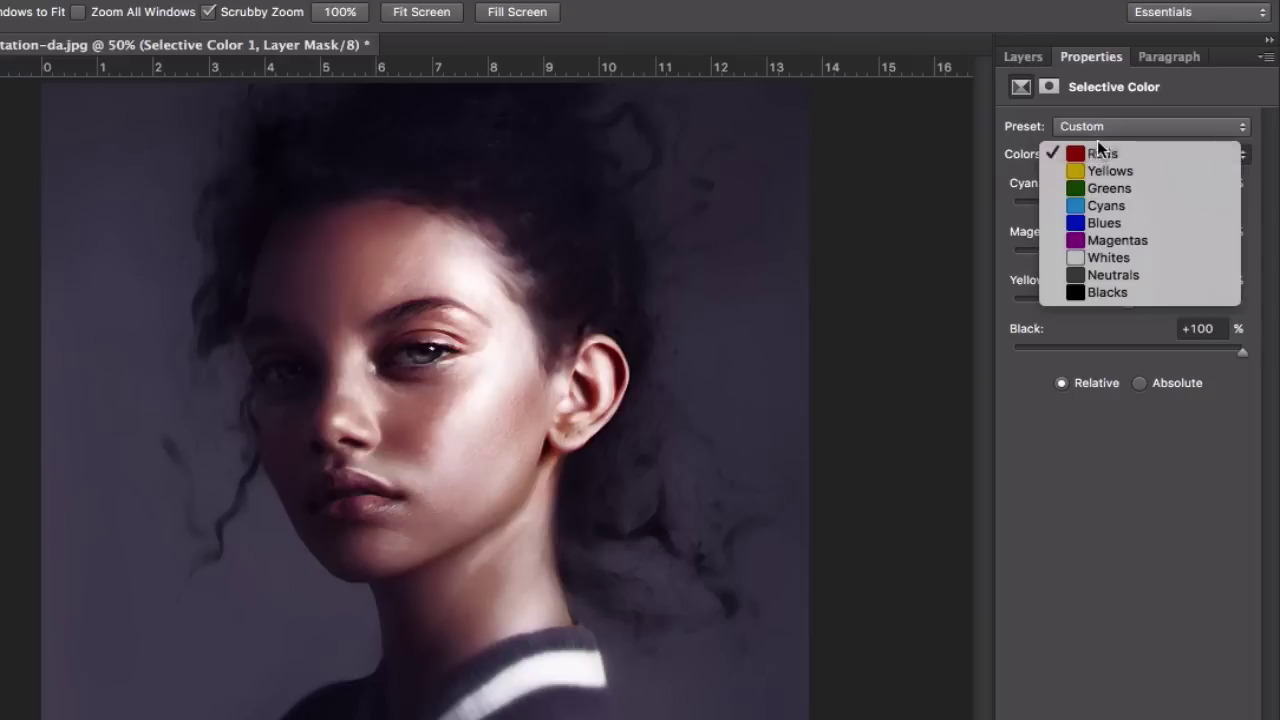
pyautogui.click(1100, 169)
pyautogui.moveTo(1137, 352); pyautogui.dragTo(1266, 349)
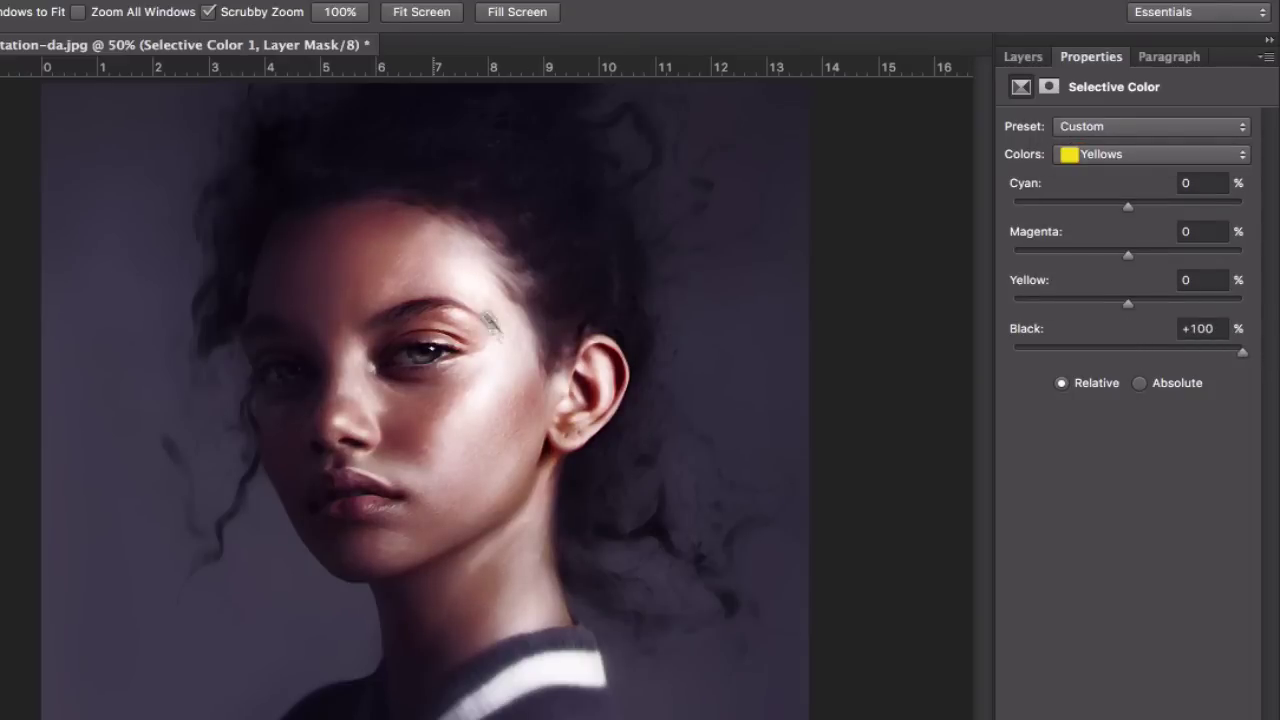
# - Shift the Neutrals to Cyan +7 and Magenta -8 for a teal cast
pyautogui.click(1117, 157)
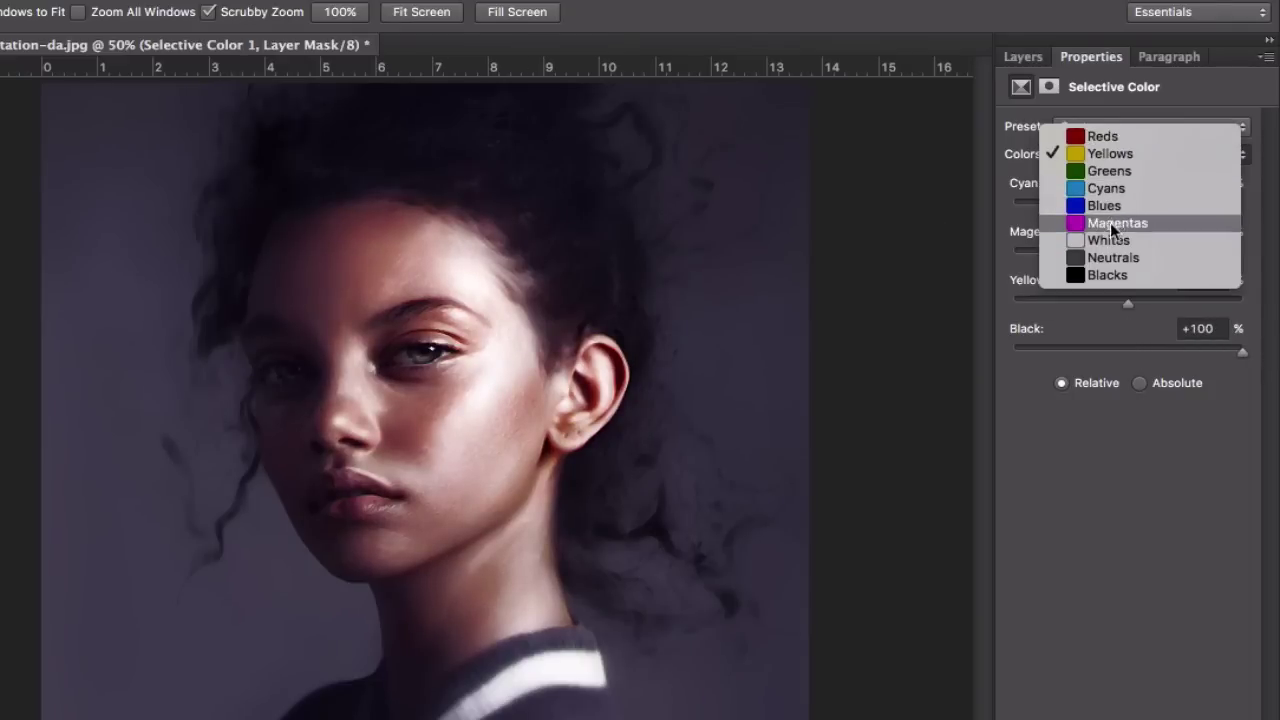
pyautogui.click(1112, 258)
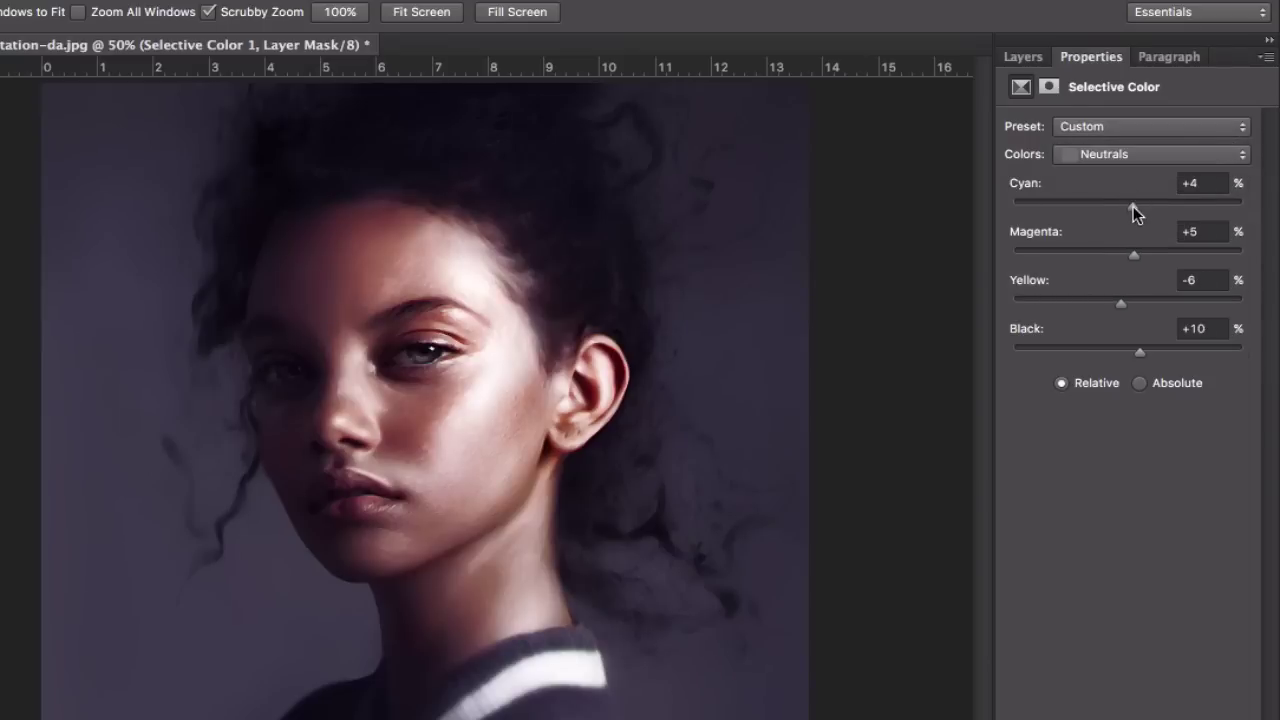
pyautogui.moveTo(1132, 206)
pyautogui.mouseDown()
pyautogui.moveTo(1121, 205)
pyautogui.moveTo(1136, 205)
pyautogui.mouseUp()
pyautogui.moveTo(1132, 256); pyautogui.dragTo(1116, 255)
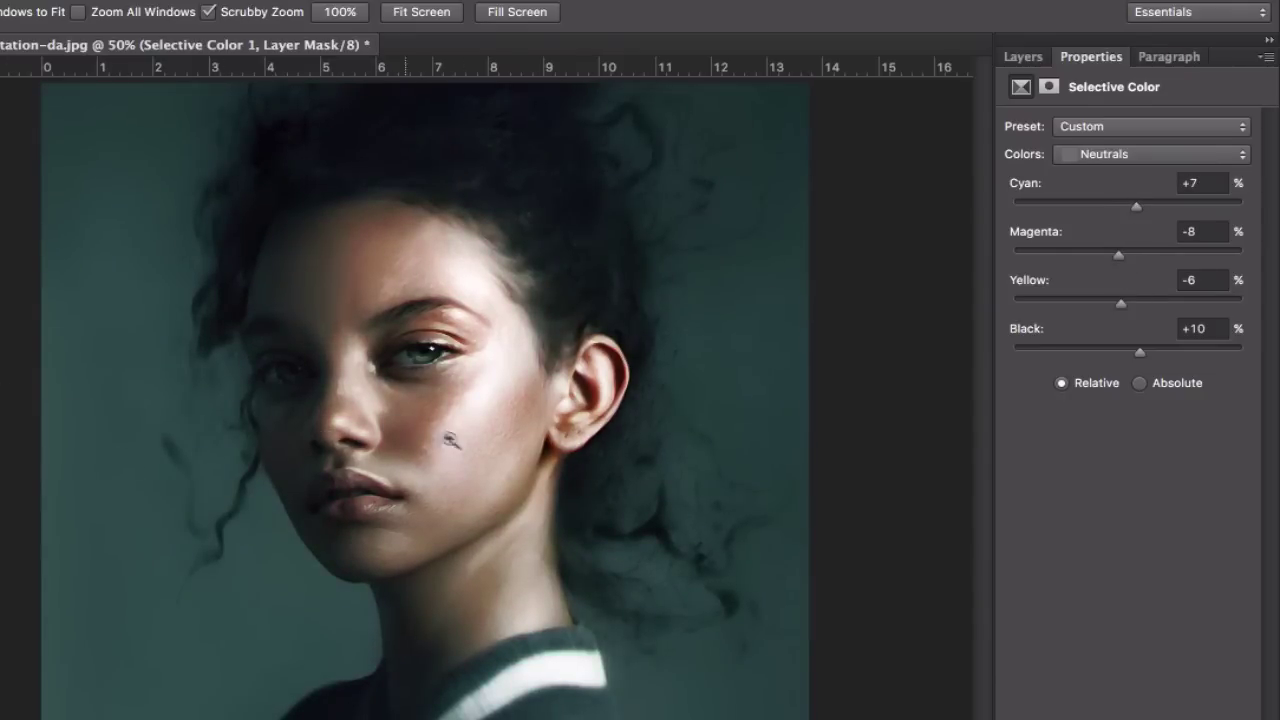
pyautogui.click(483, 440)
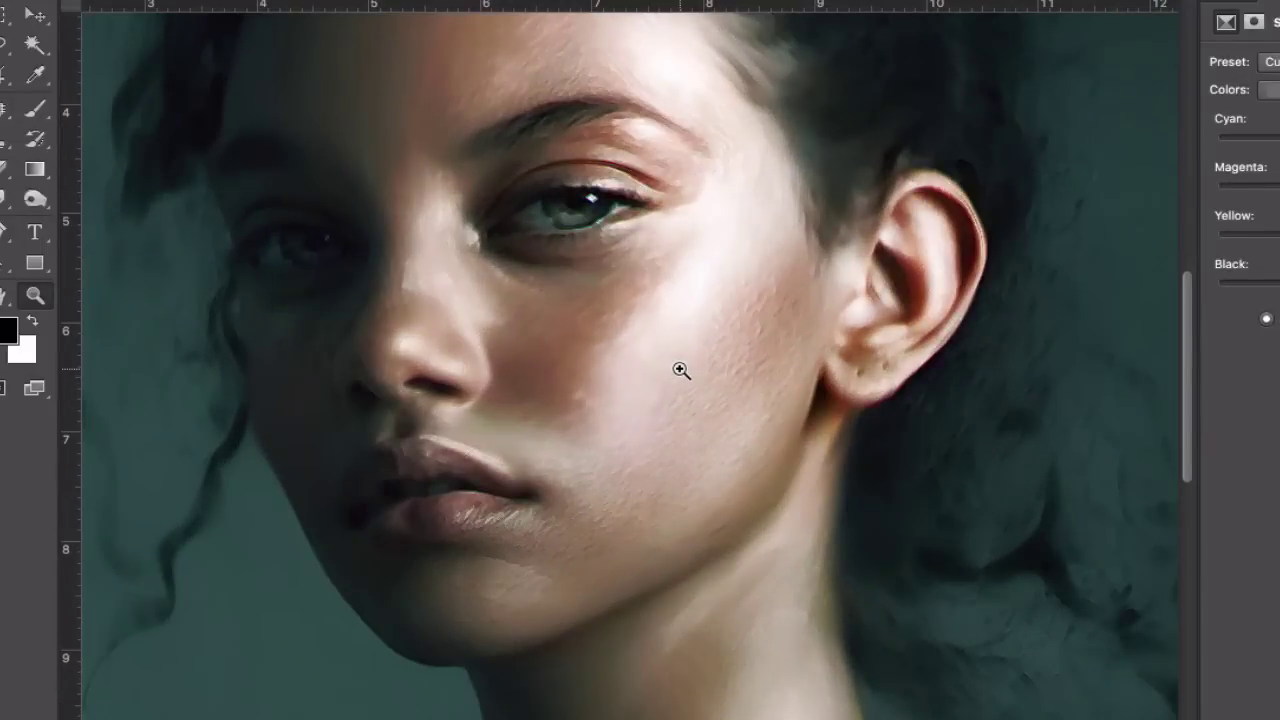